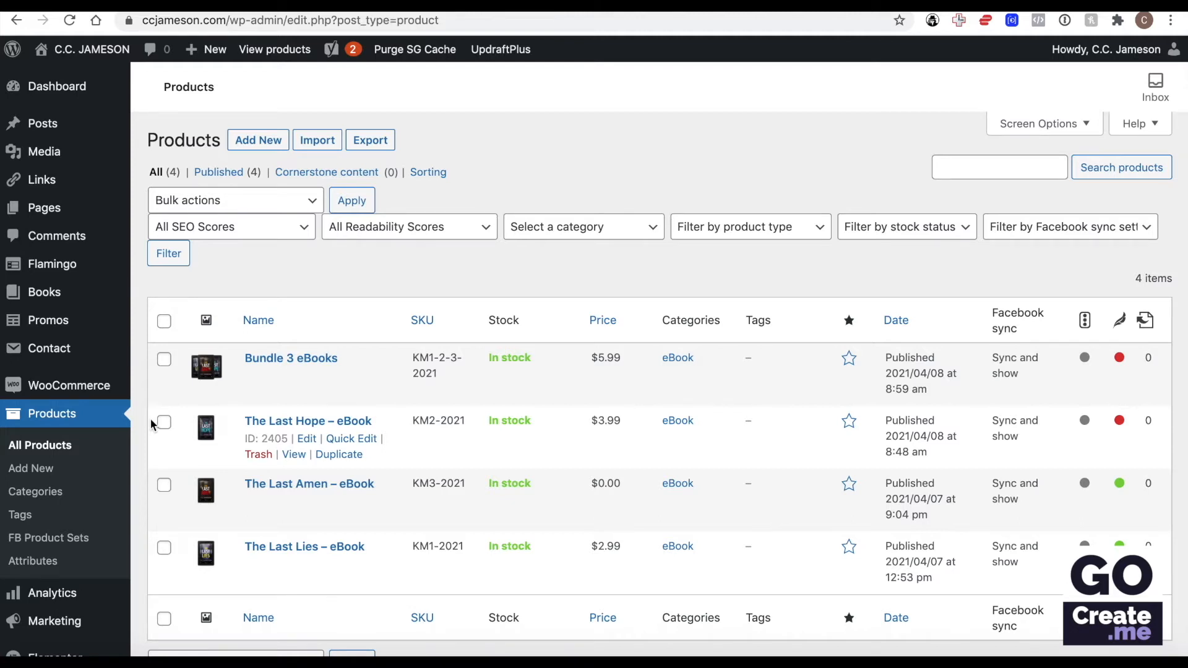
Open the product categories and permanently delete the Test Sub-Category.
click(41, 498)
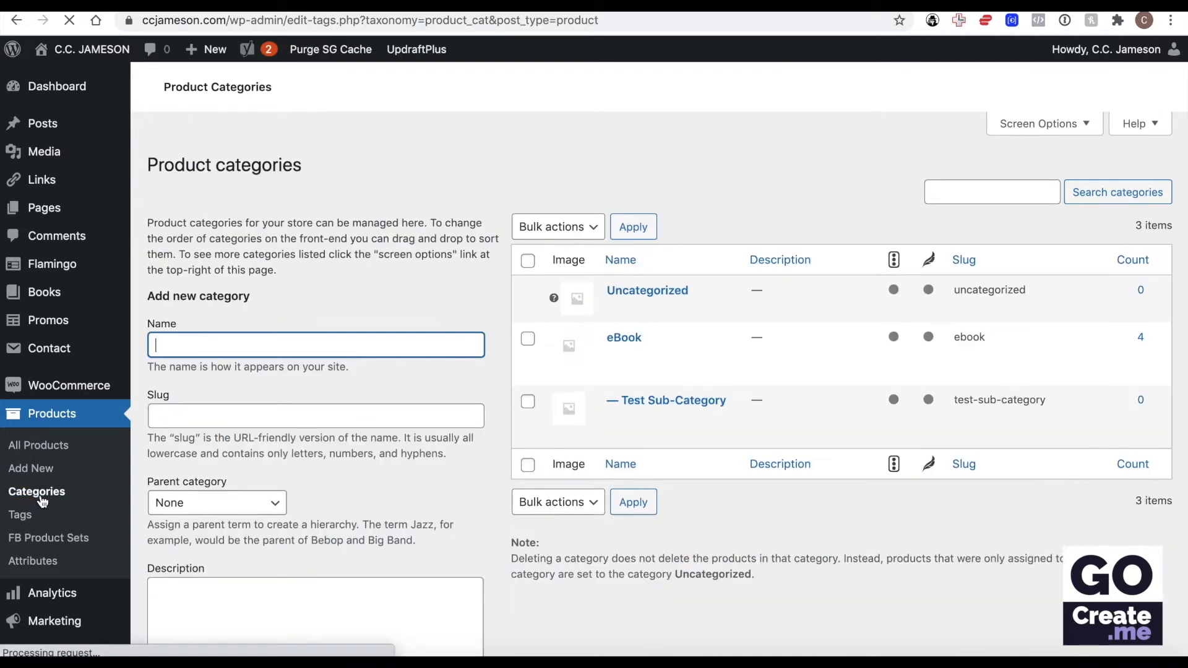
mouse_move(677, 388)
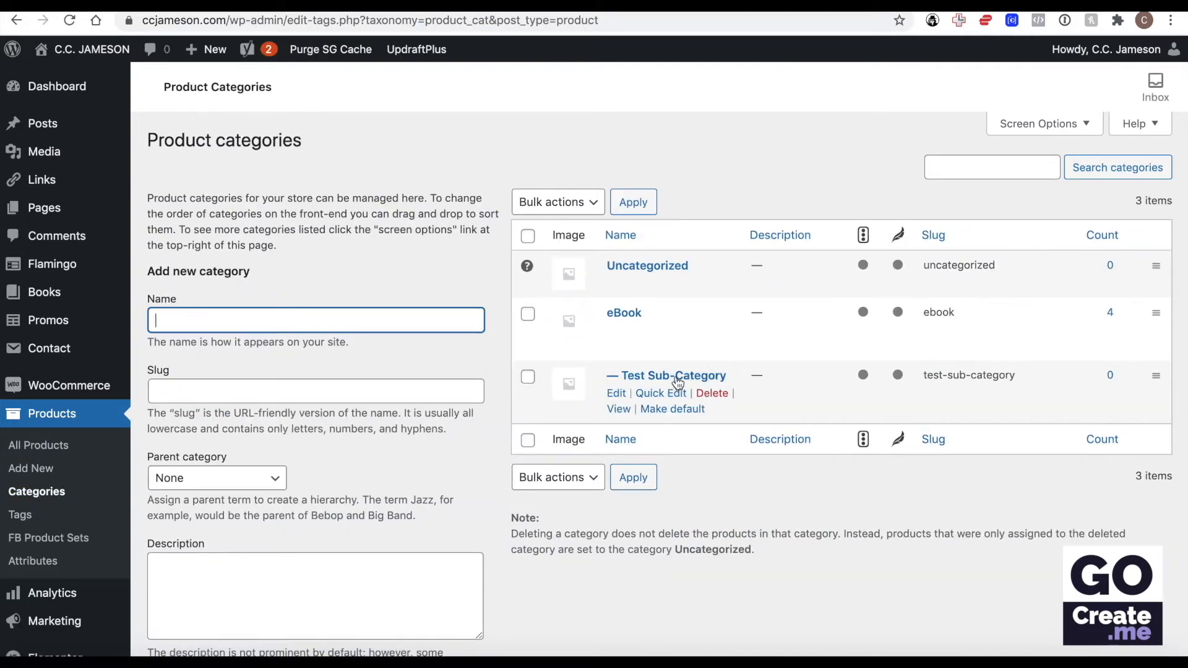
click(713, 395)
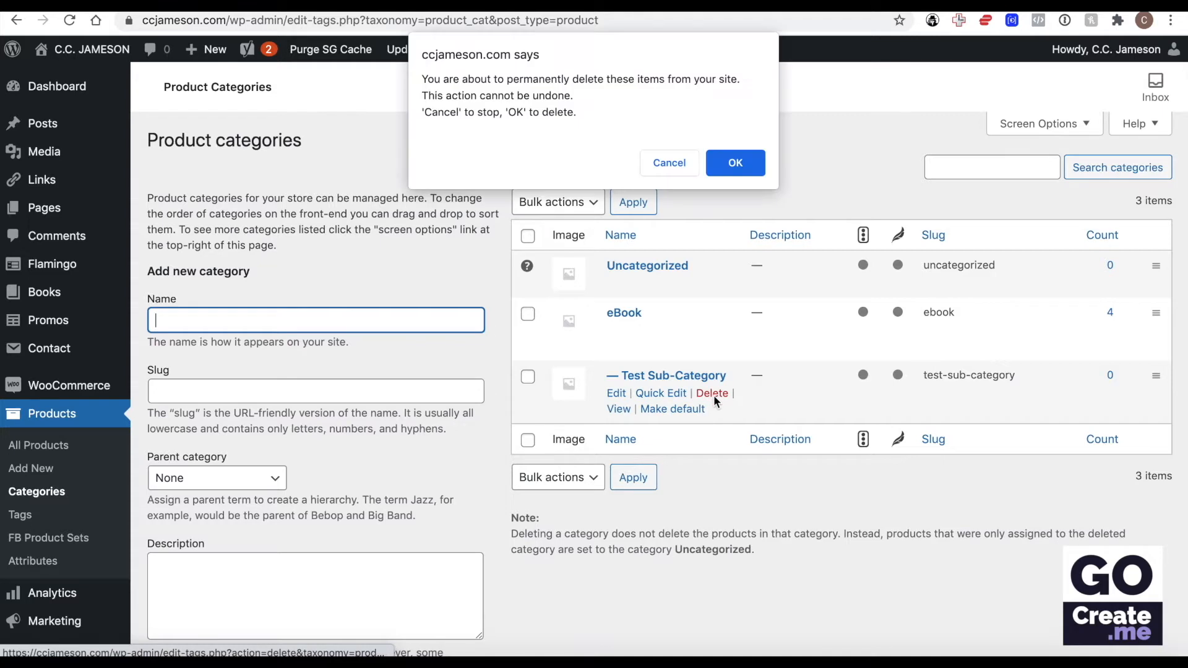
click(751, 164)
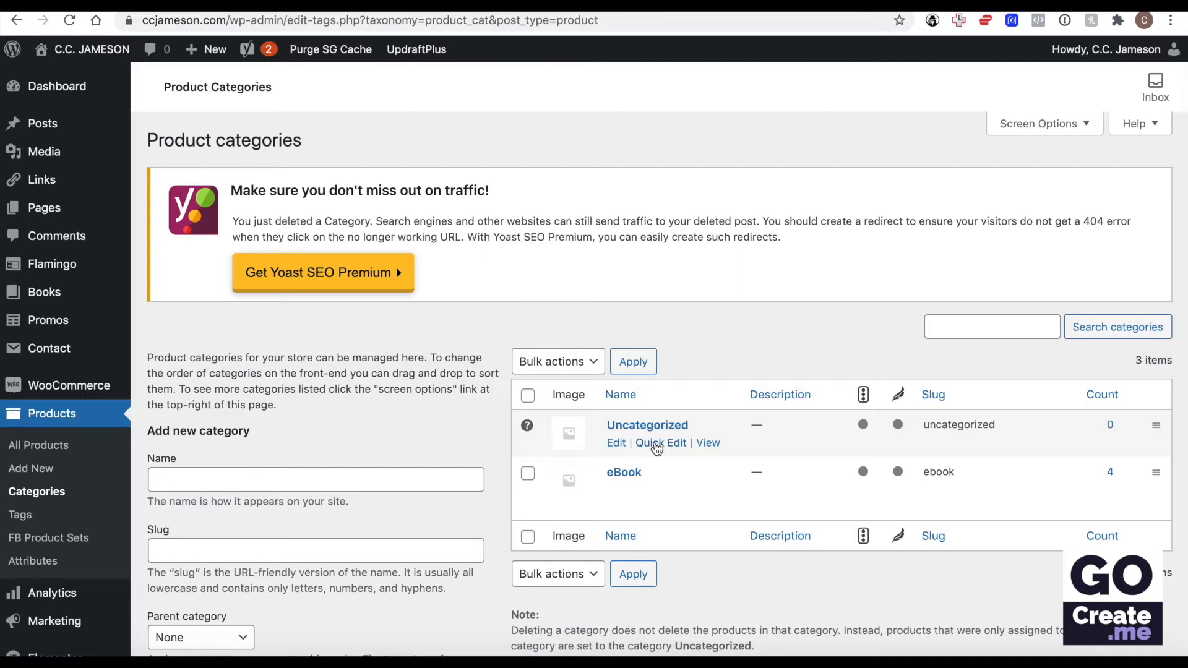
Rename the Uncategorized category to Merchandise with the slug merchandise and save the change.
click(660, 444)
double_click(654, 447)
text(Merchands)
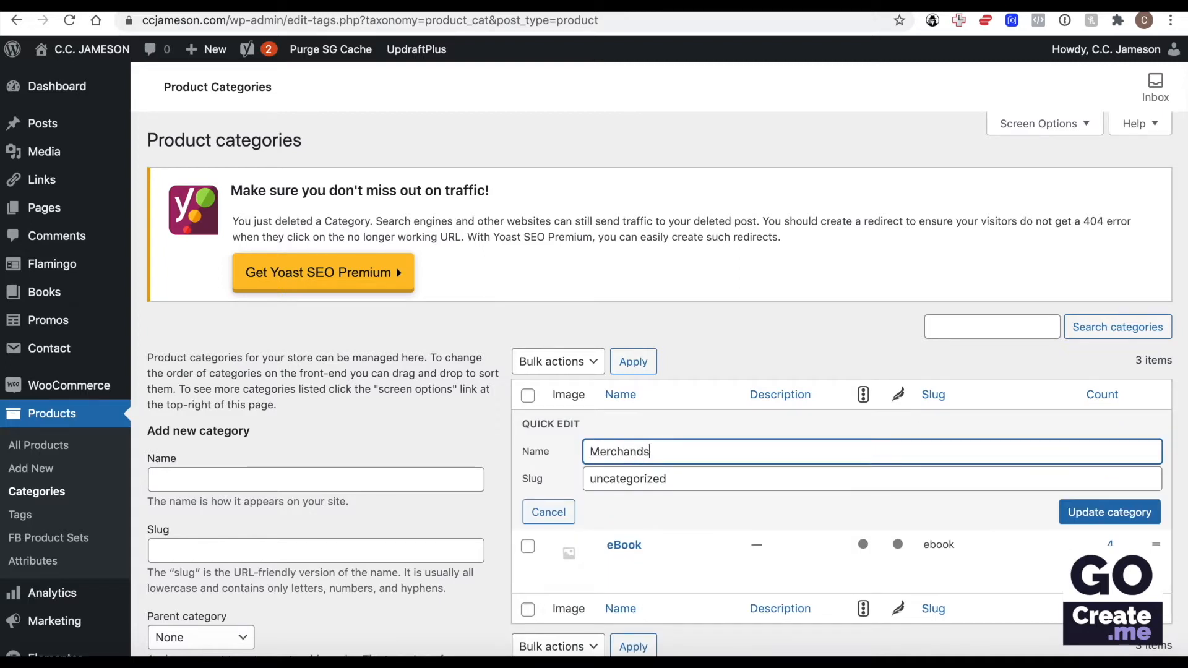
key(BackSpace)
text(ise)
double_click(675, 475)
text(merchandise)
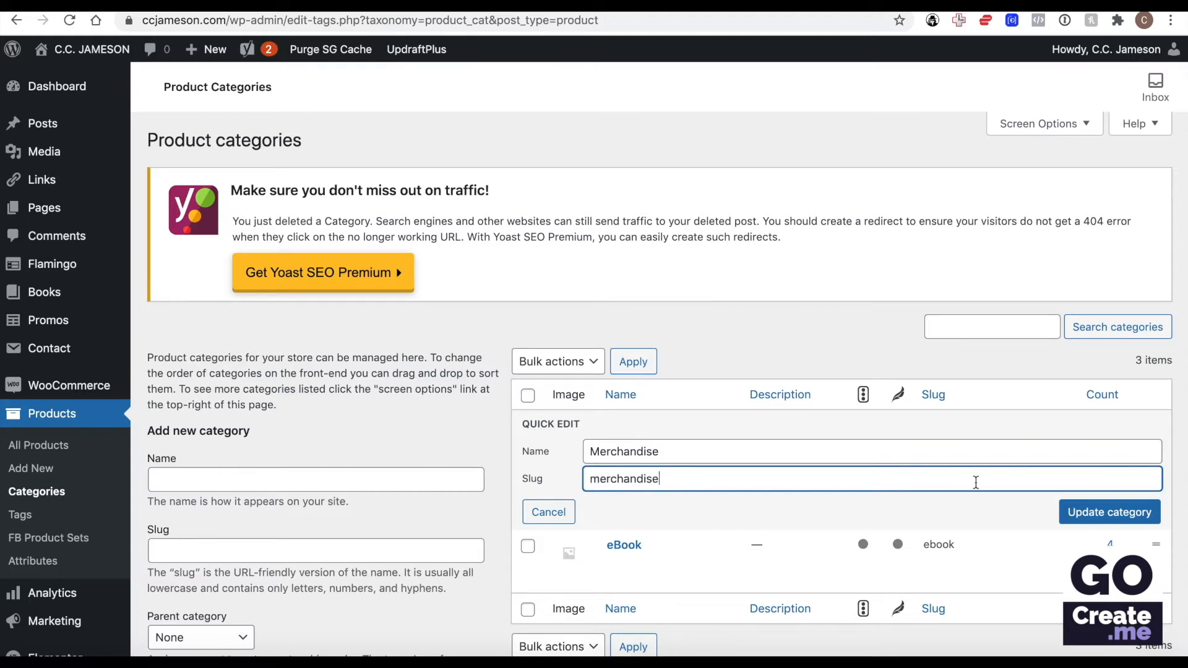
click(1089, 517)
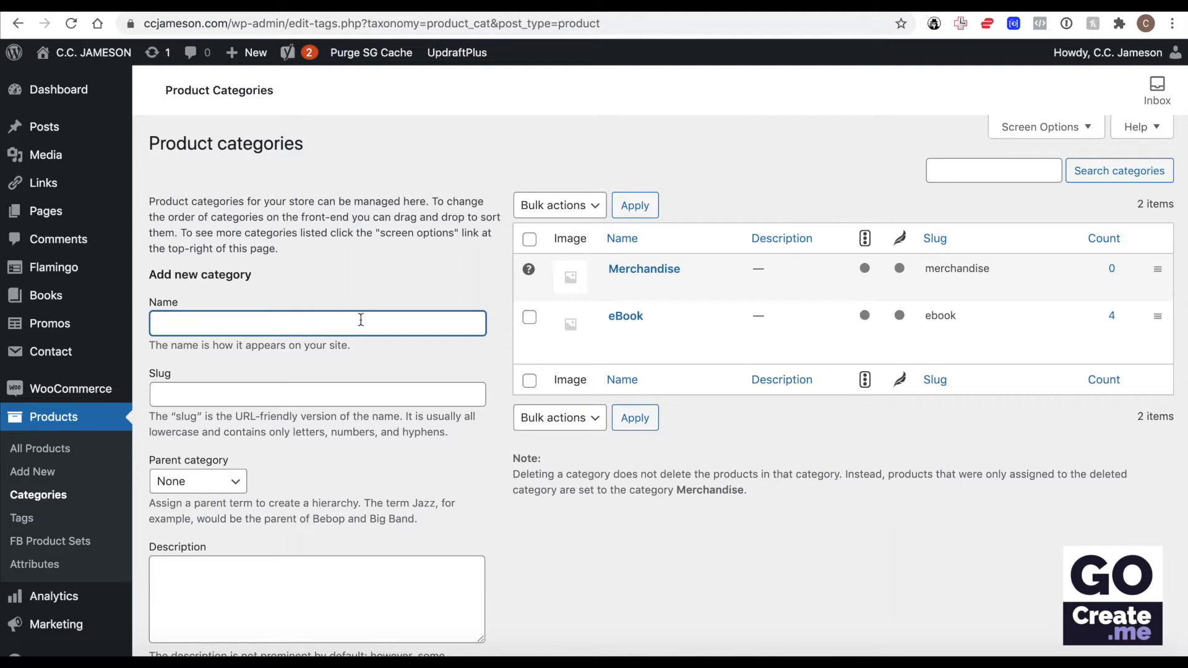
Add a product category named Signed Copies with no parent category, and move Merchandise above it in the category list.
text(Signed Copies)
scroll(279, 326, down, 3)
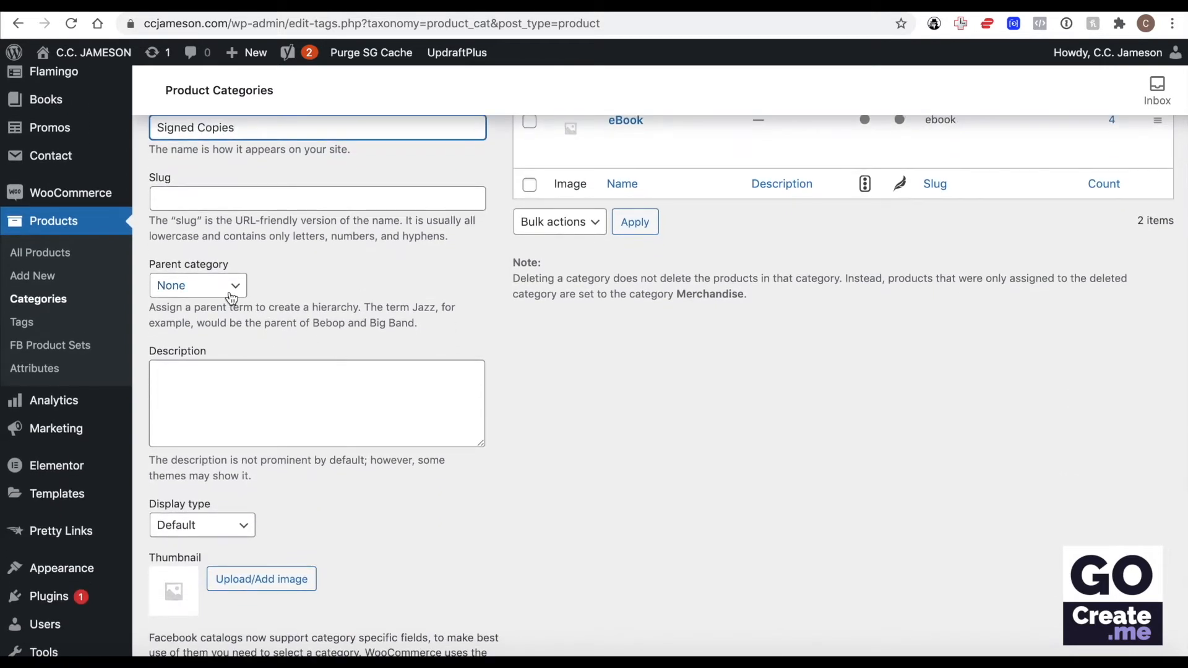
click(231, 295)
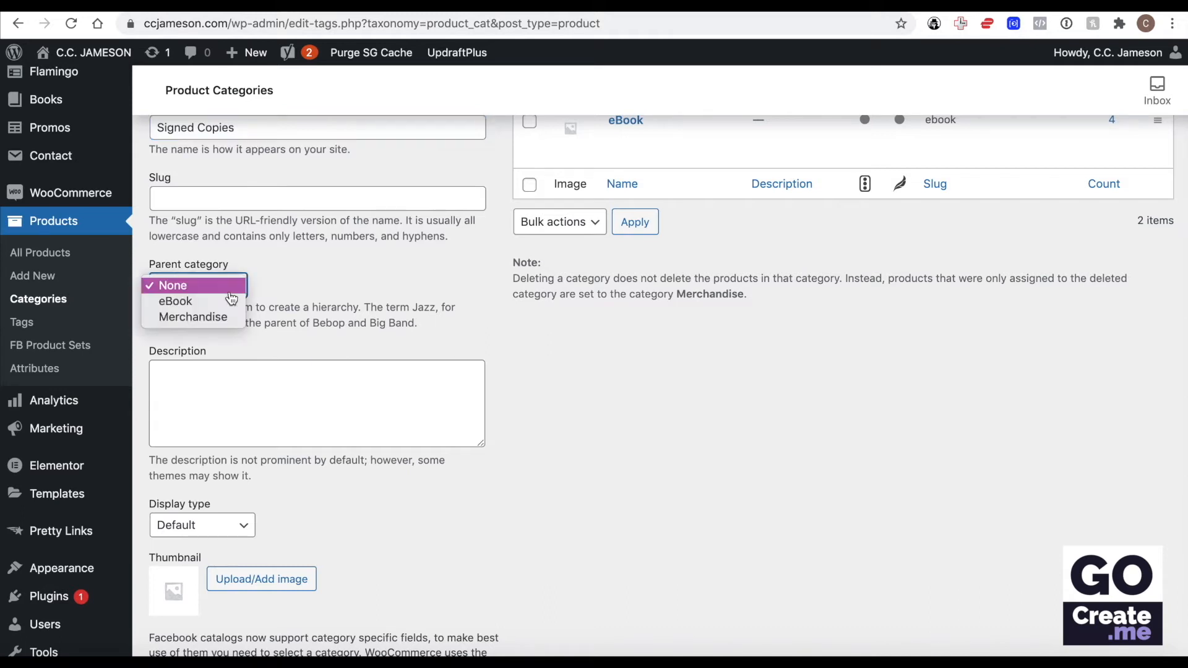
click(342, 282)
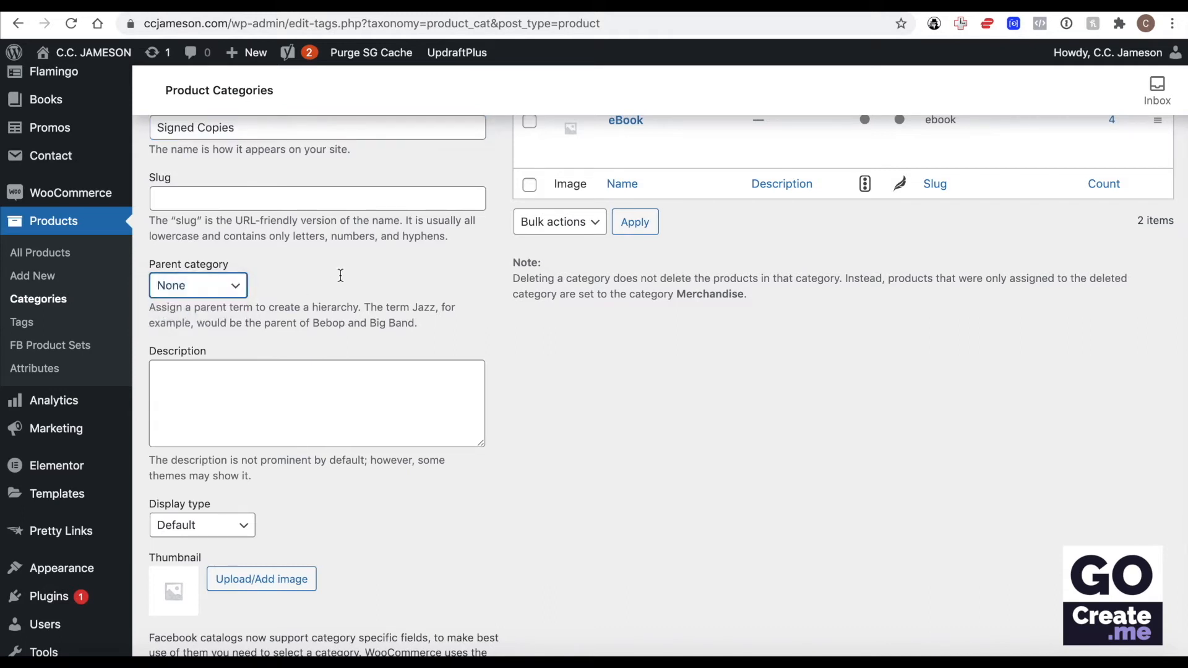
click(248, 389)
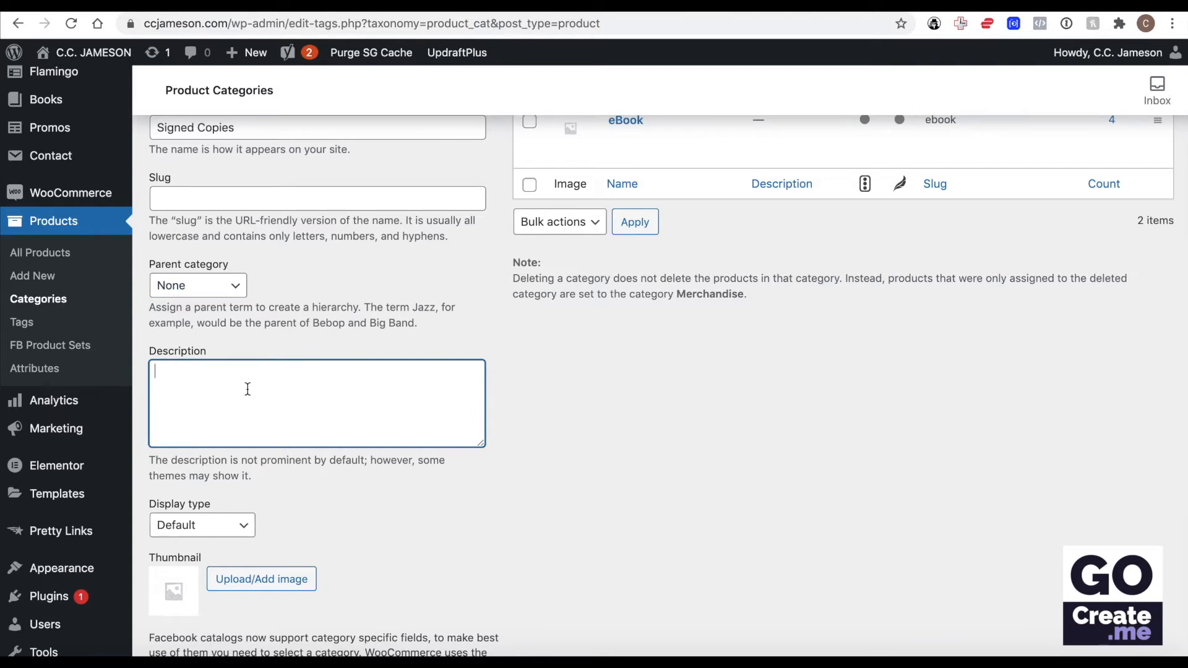
scroll(342, 365, down, 3)
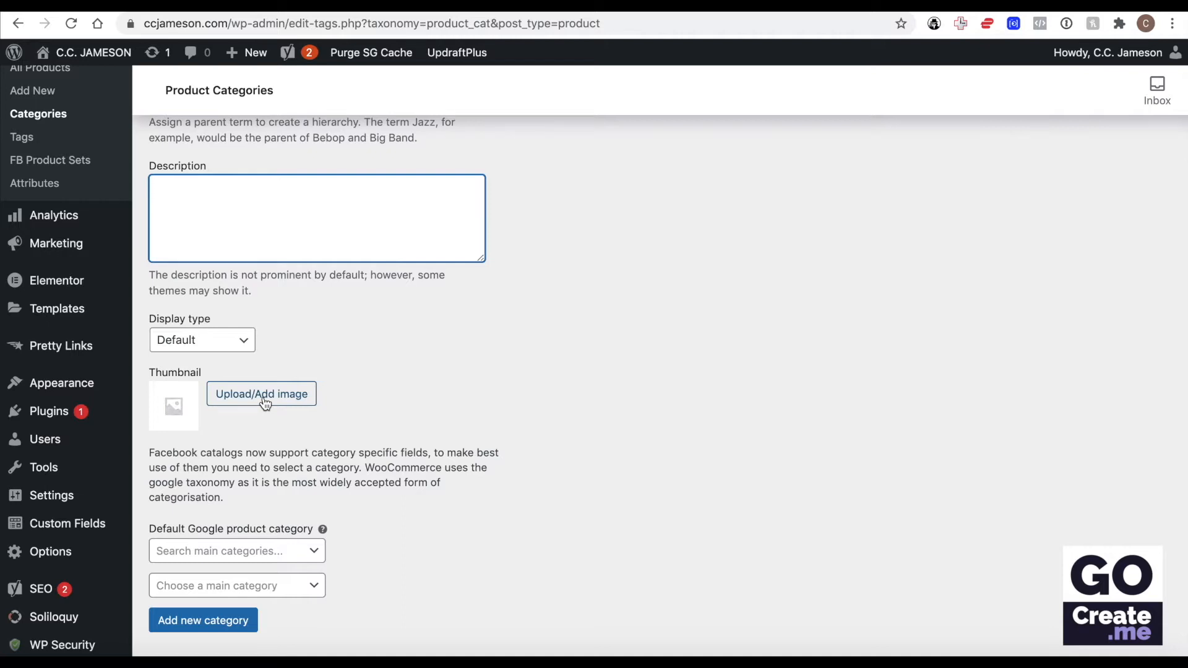
click(200, 620)
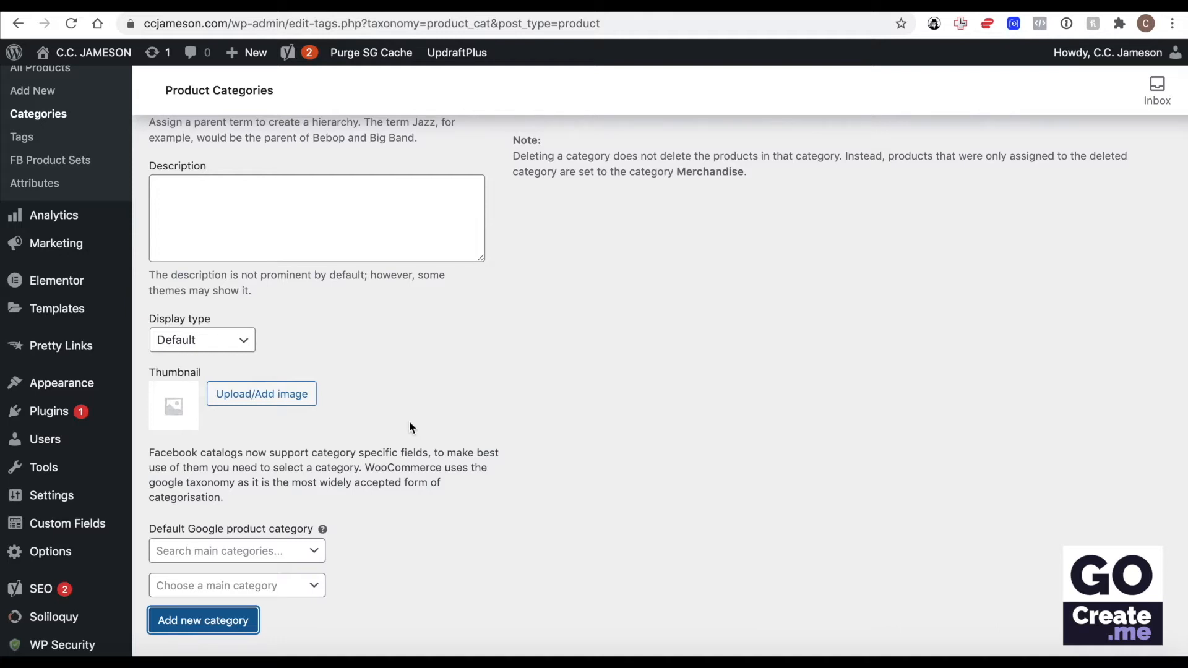
scroll(409, 420, up, 6)
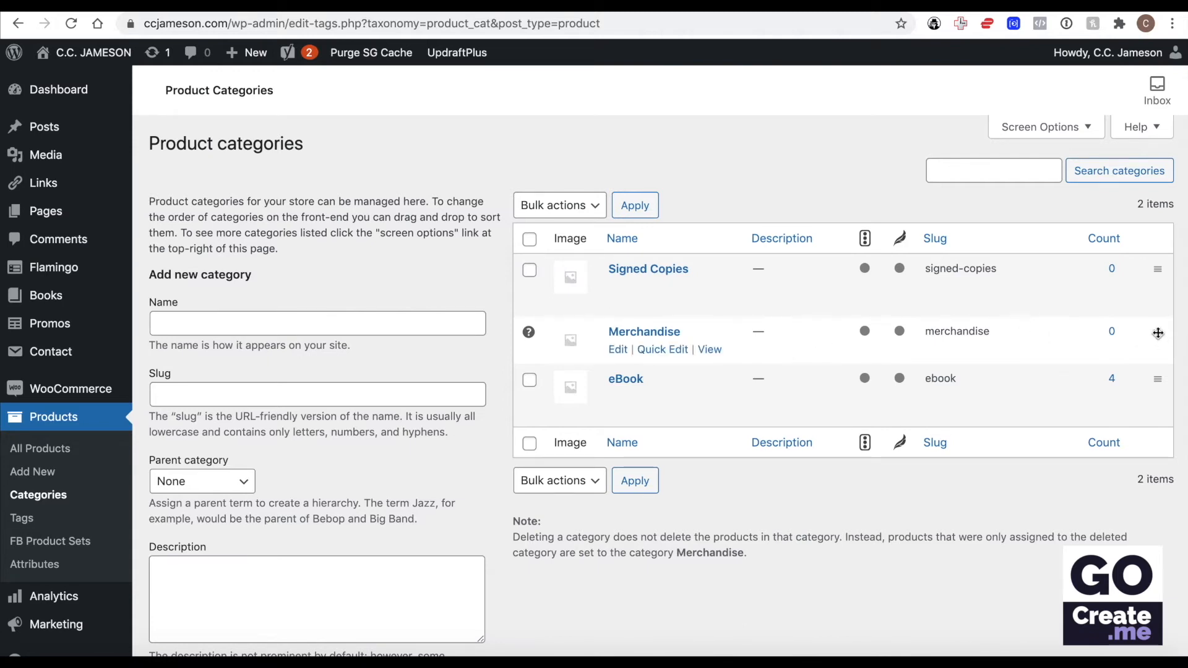
drag(1158, 333, 1157, 261)
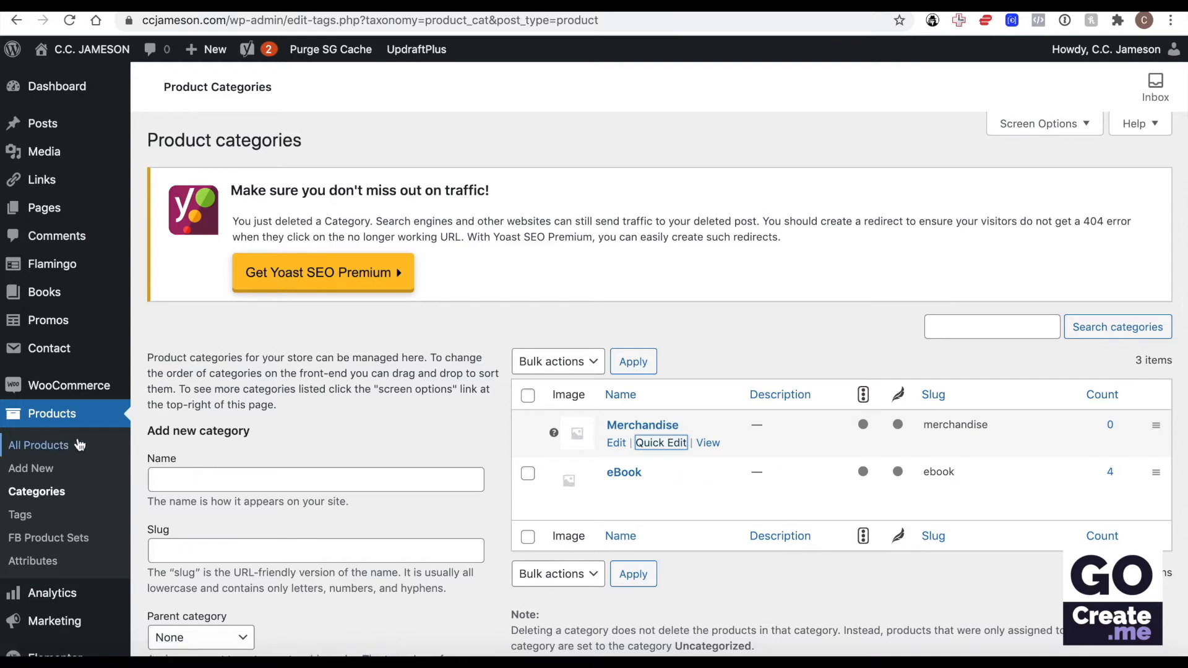
In the full product list, review the Bundle 3 eBooks quick-edit fields, including SKU, price and categories, and close them without saving.
click(59, 446)
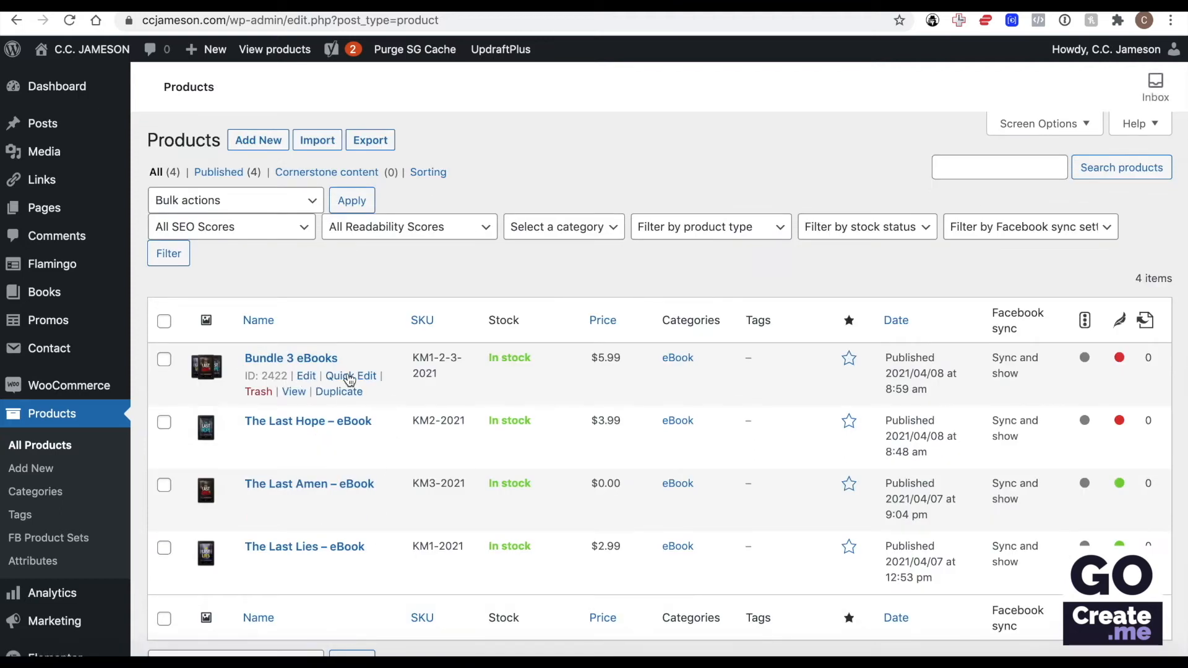
click(349, 379)
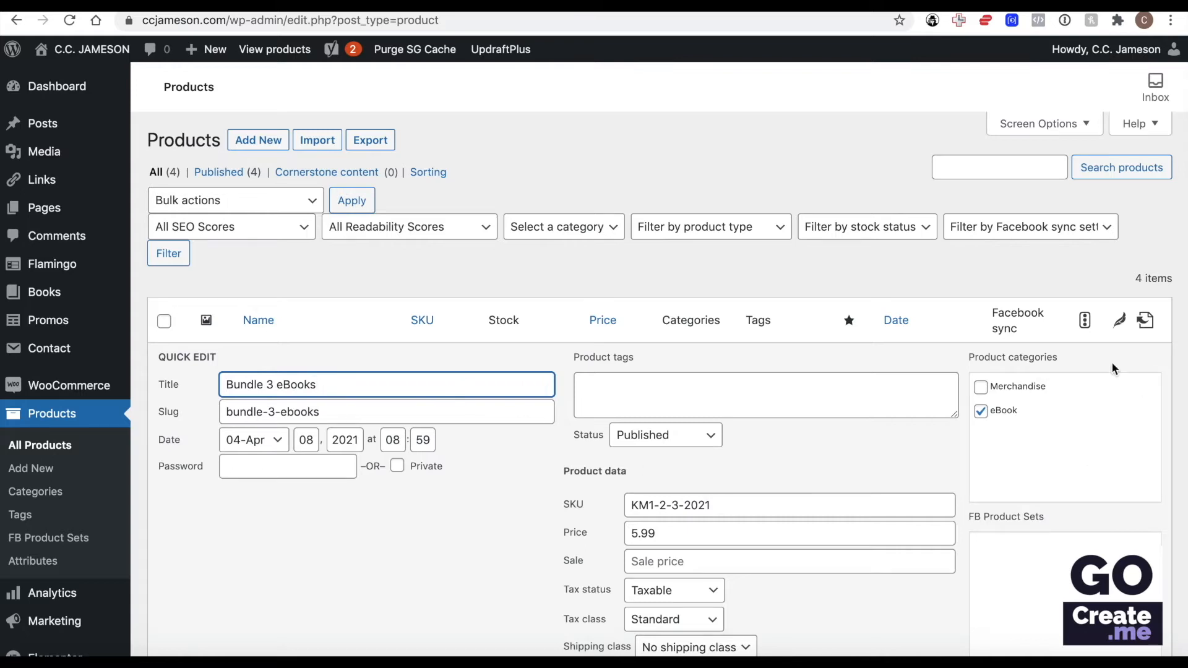
triple_click(742, 505)
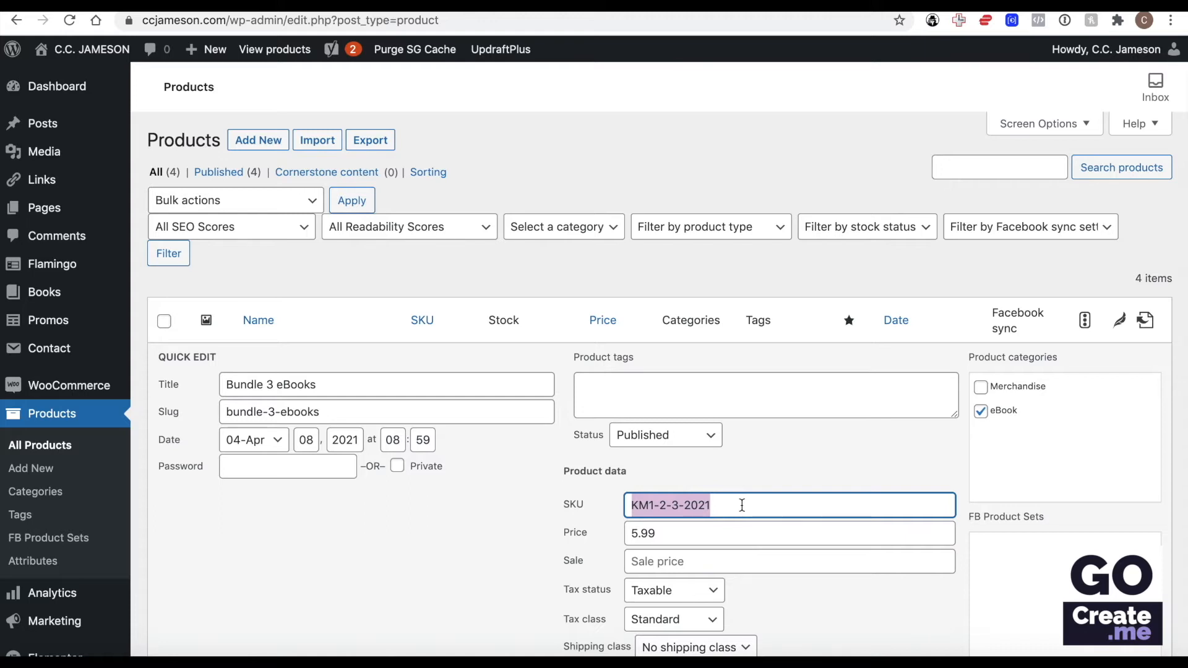
triple_click(742, 505)
triple_click(723, 534)
scroll(724, 533, down, 3)
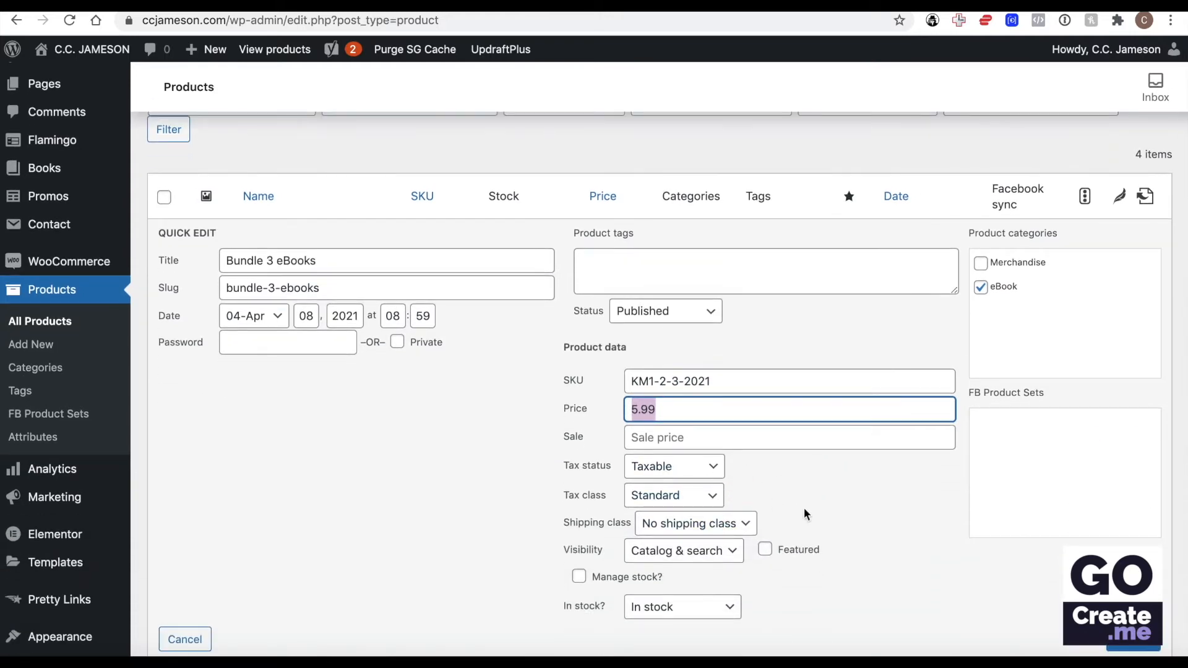
scroll(836, 551, down, 1)
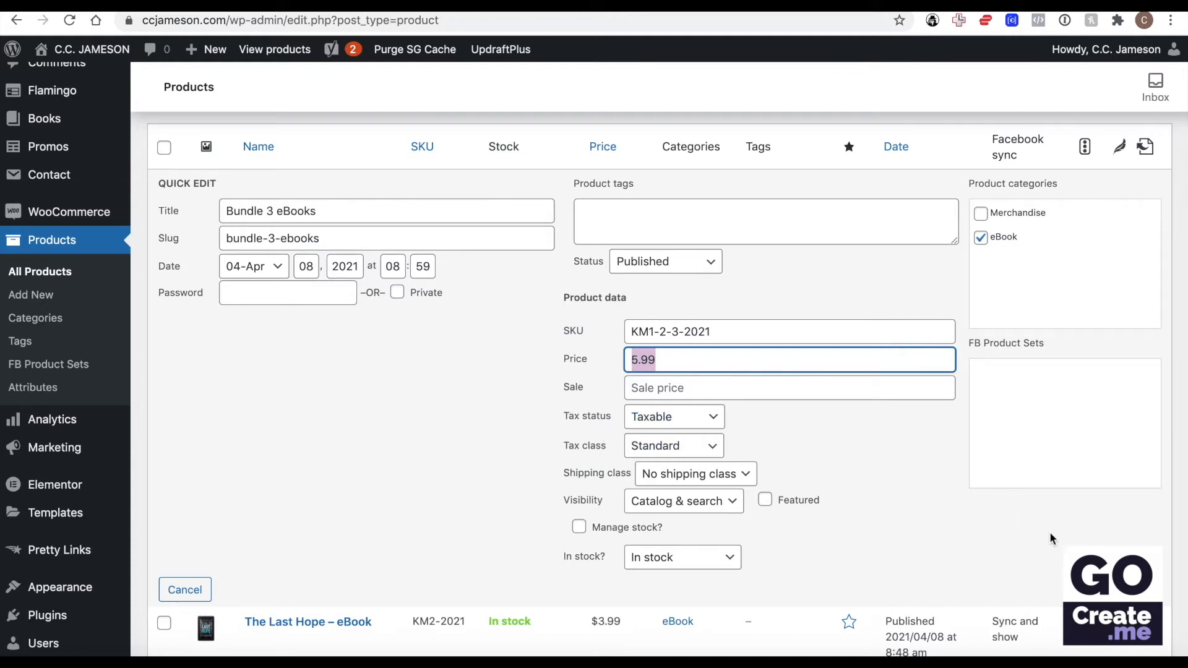
click(185, 589)
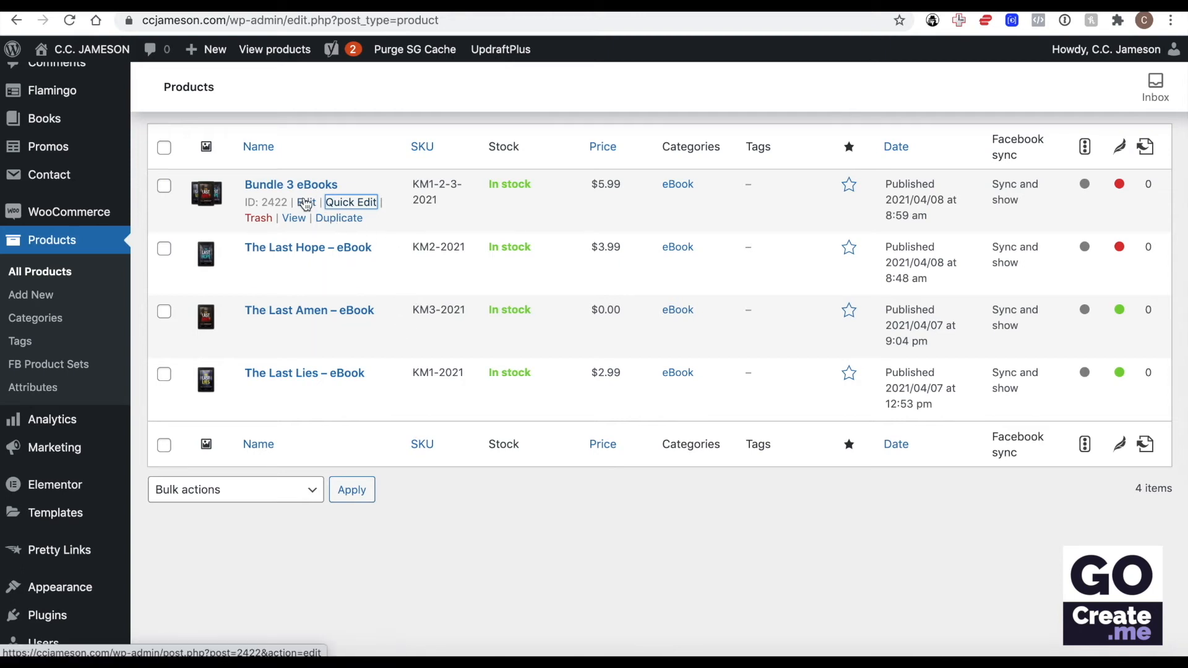
Open the Bundle 3 eBooks shop page in a new browser tab and open the product in the full editor.
right_click(296, 216)
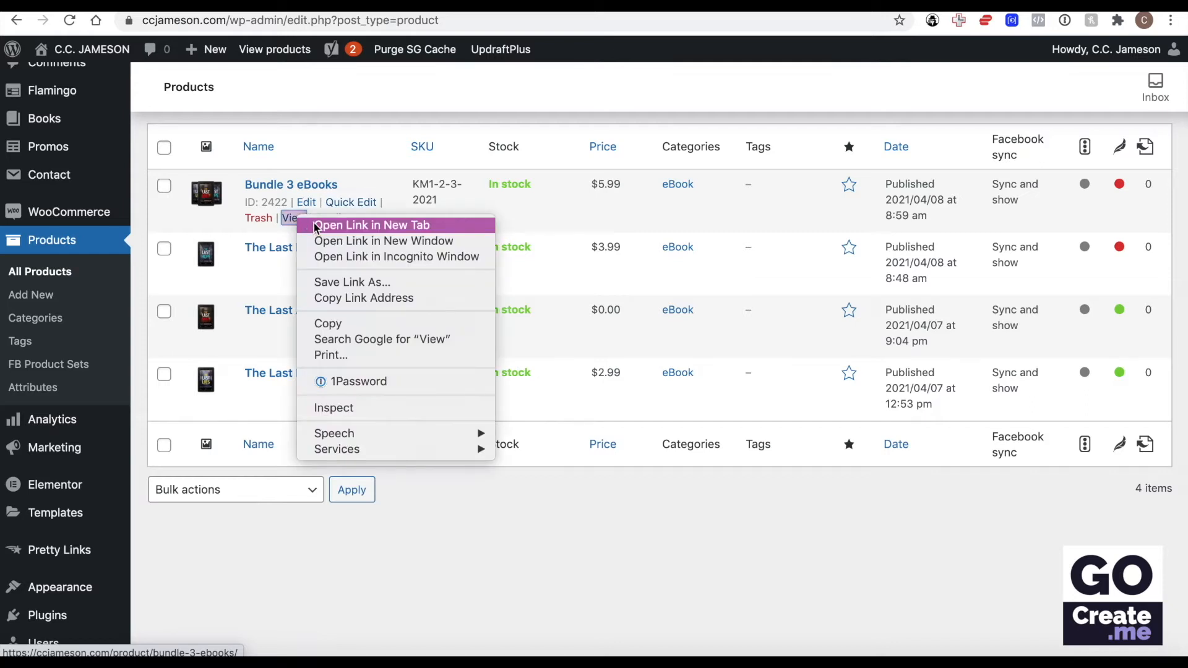
click(314, 222)
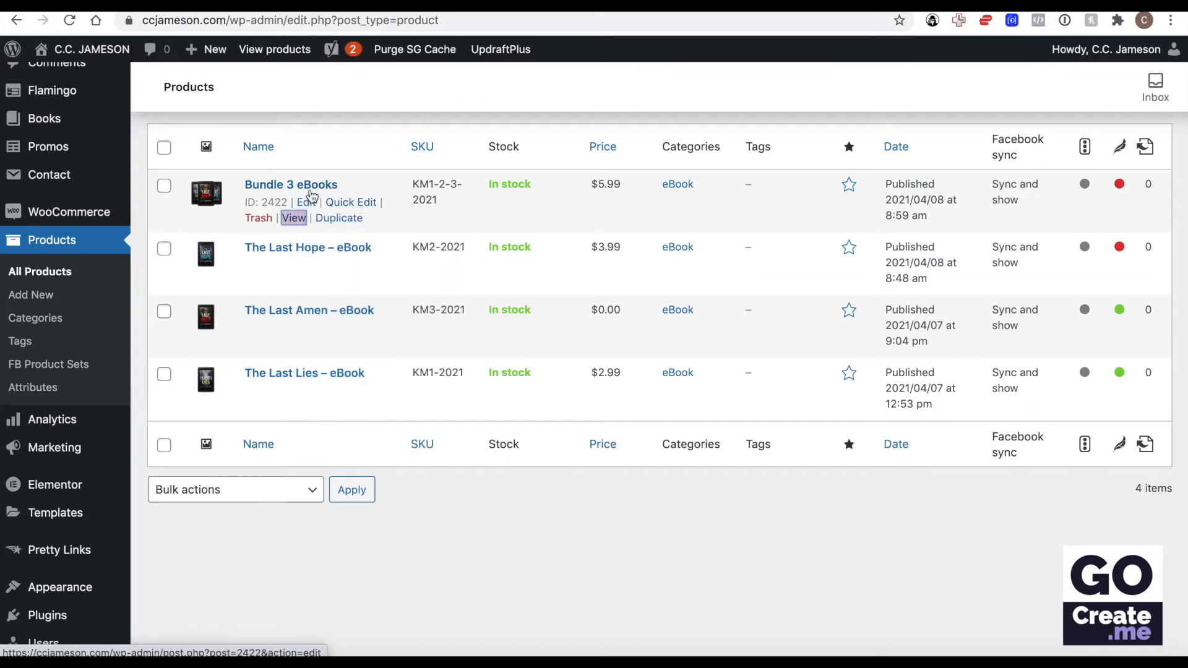
click(305, 204)
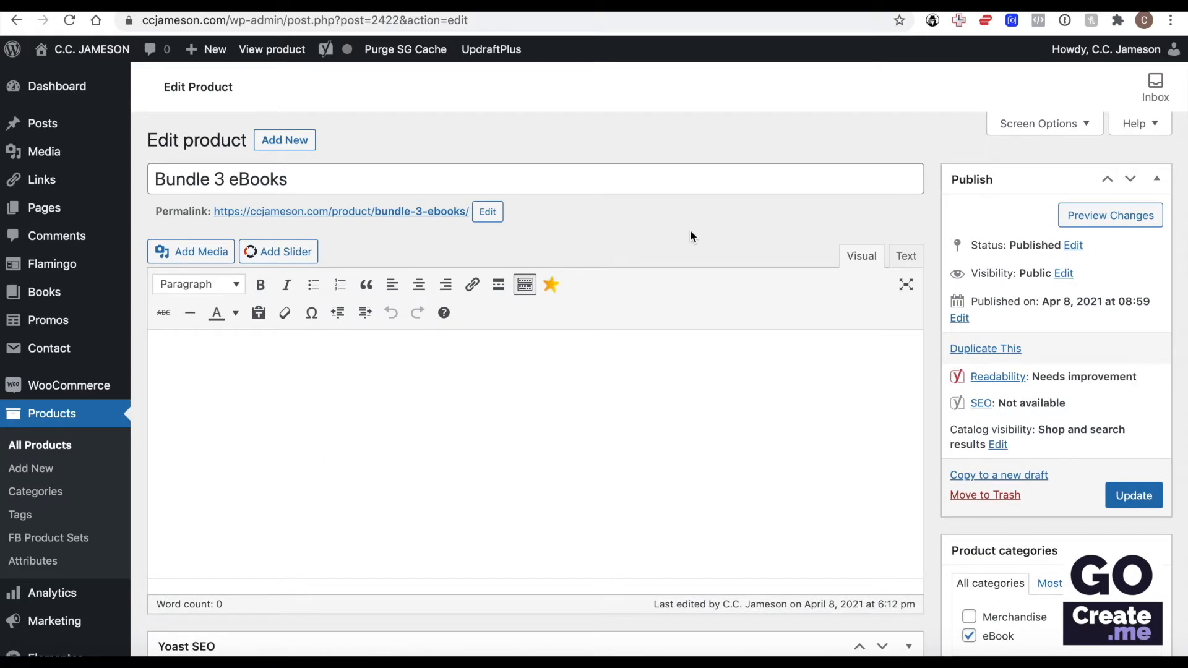
Show the Parallax Frame Options box through the editor's screen options, hide it again and close the options.
click(1025, 127)
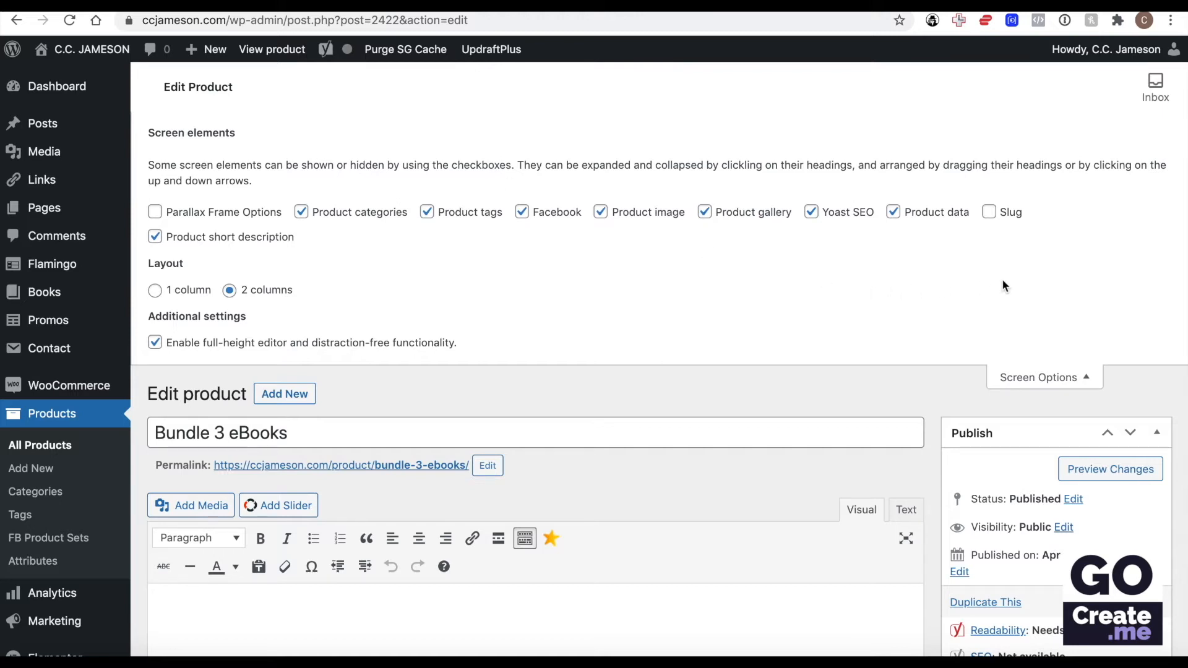
click(155, 212)
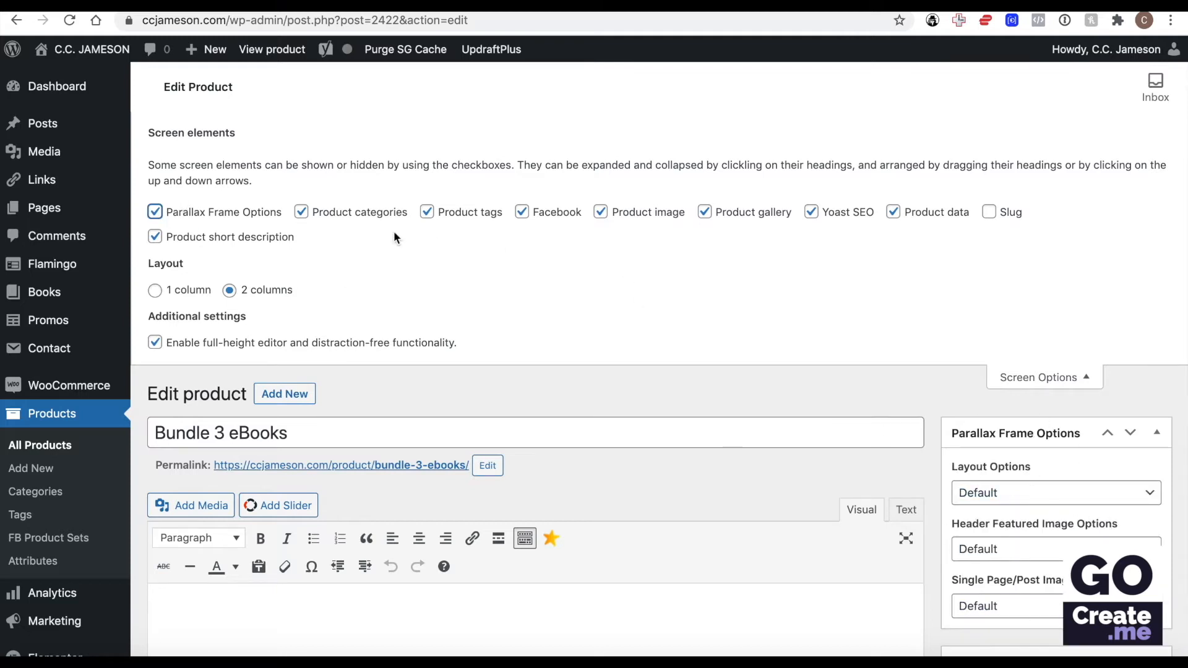
click(155, 212)
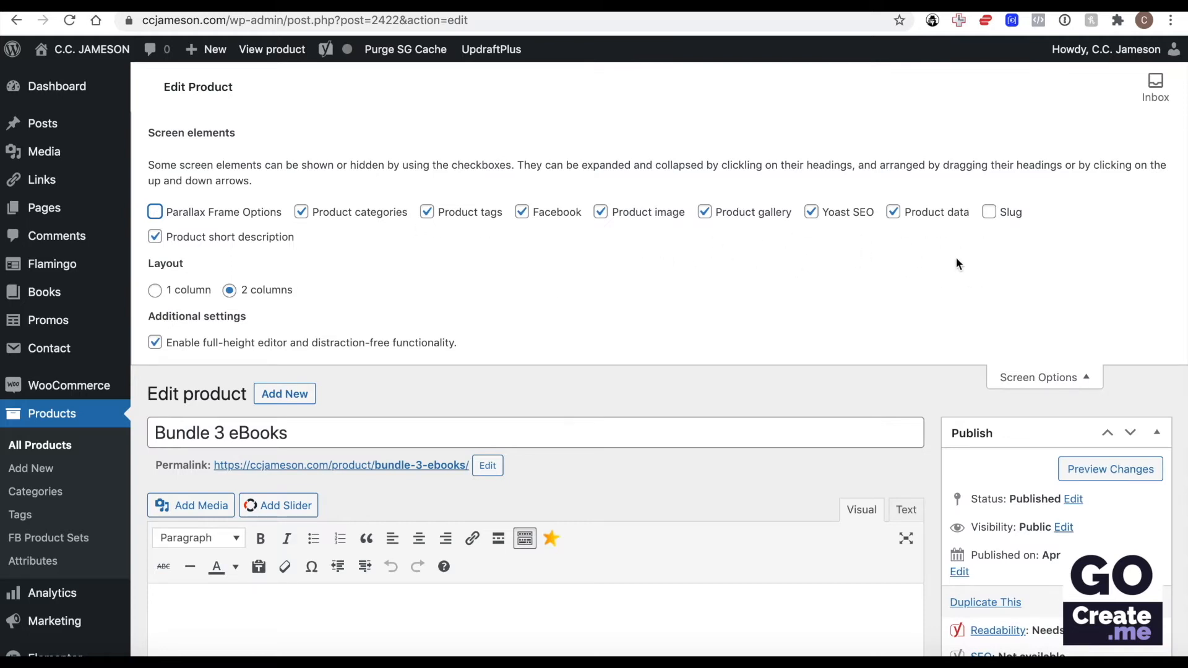
click(1037, 376)
Check the product short description, enter "A bundle of three ebooks." as the main product description and update the product.
scroll(777, 194, down, 1)
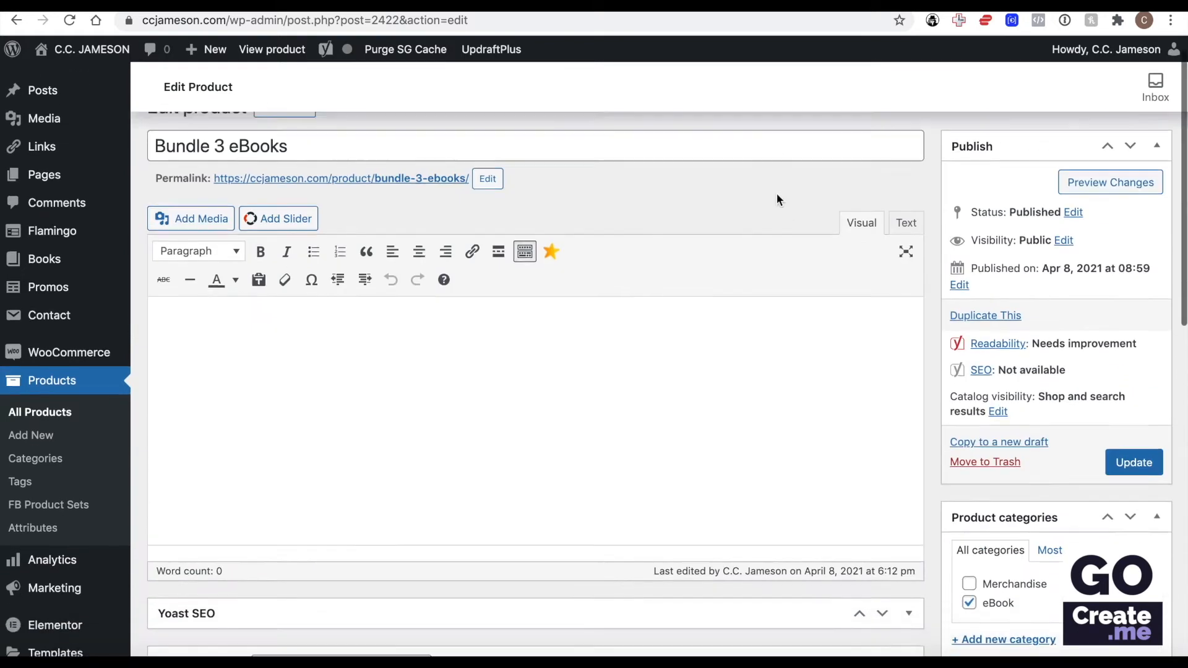
click(707, 331)
scroll(706, 331, down, 12)
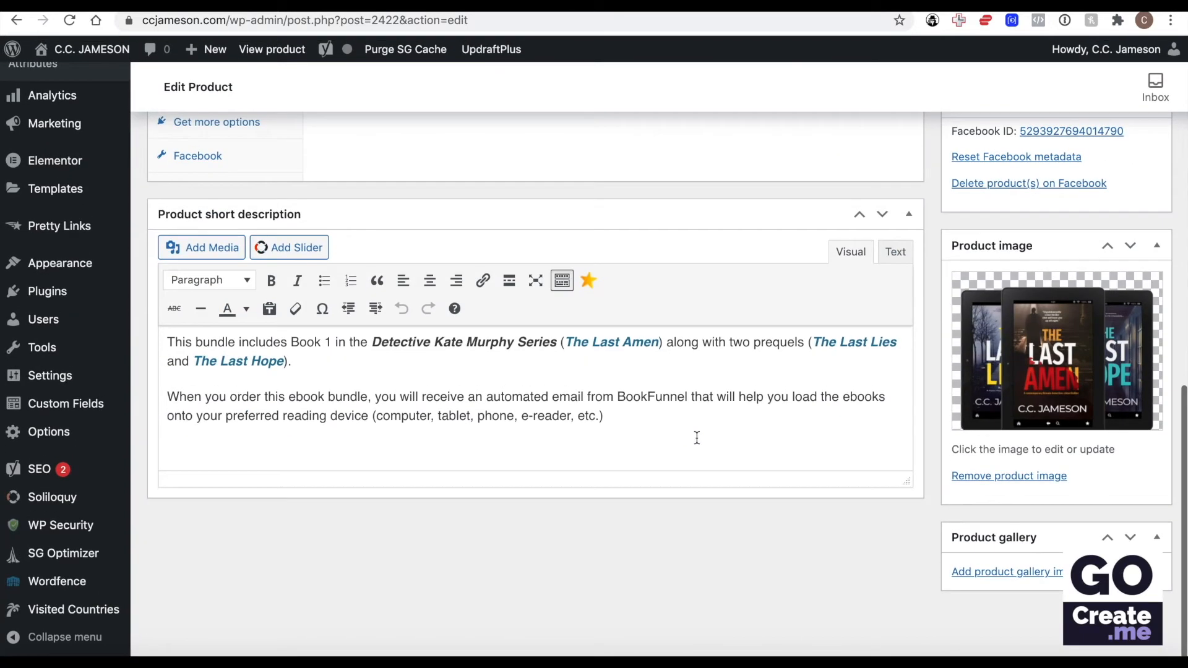
click(697, 438)
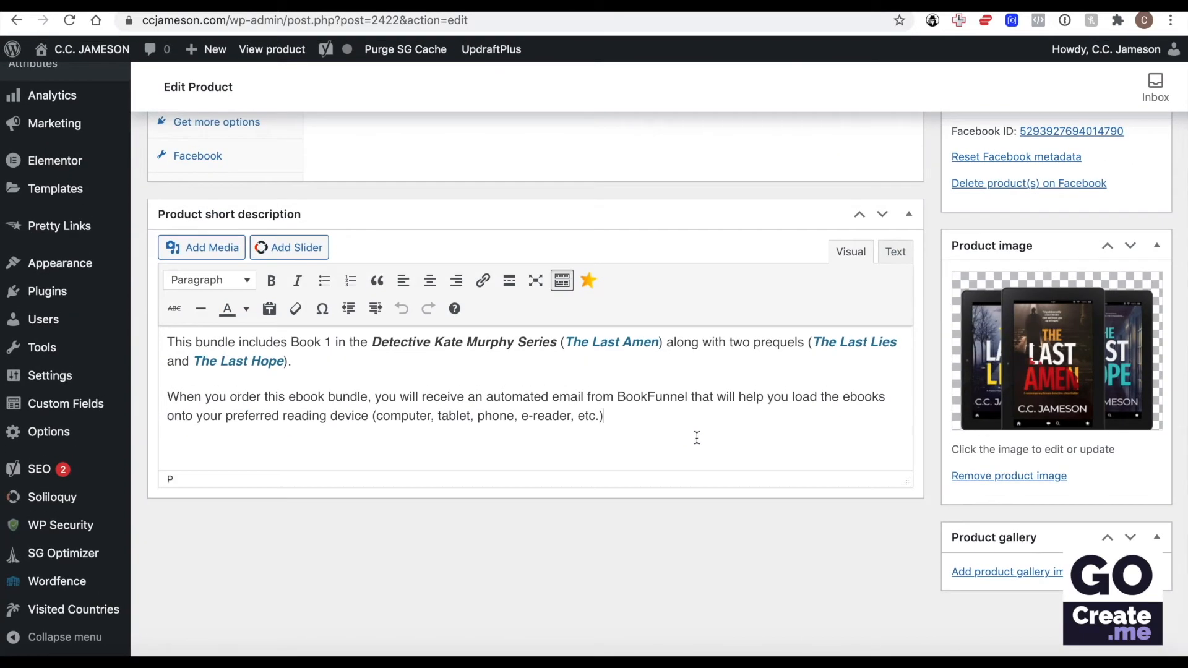
scroll(696, 438, up, 13)
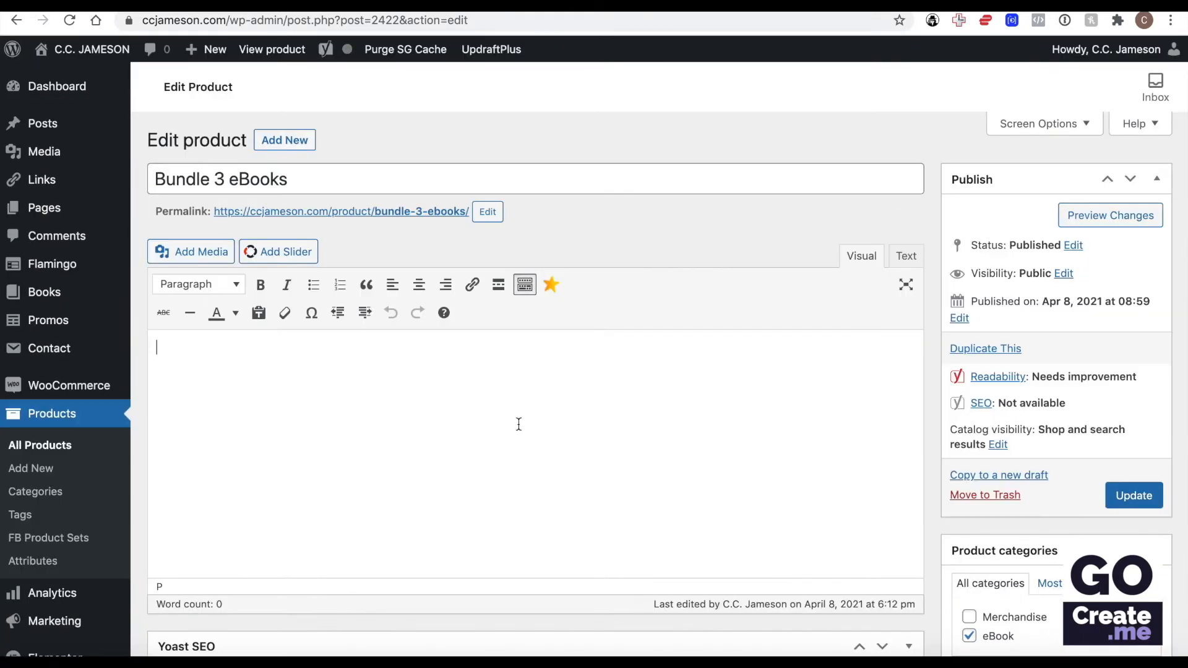
click(518, 424)
text(A bundle of three ebooks.)
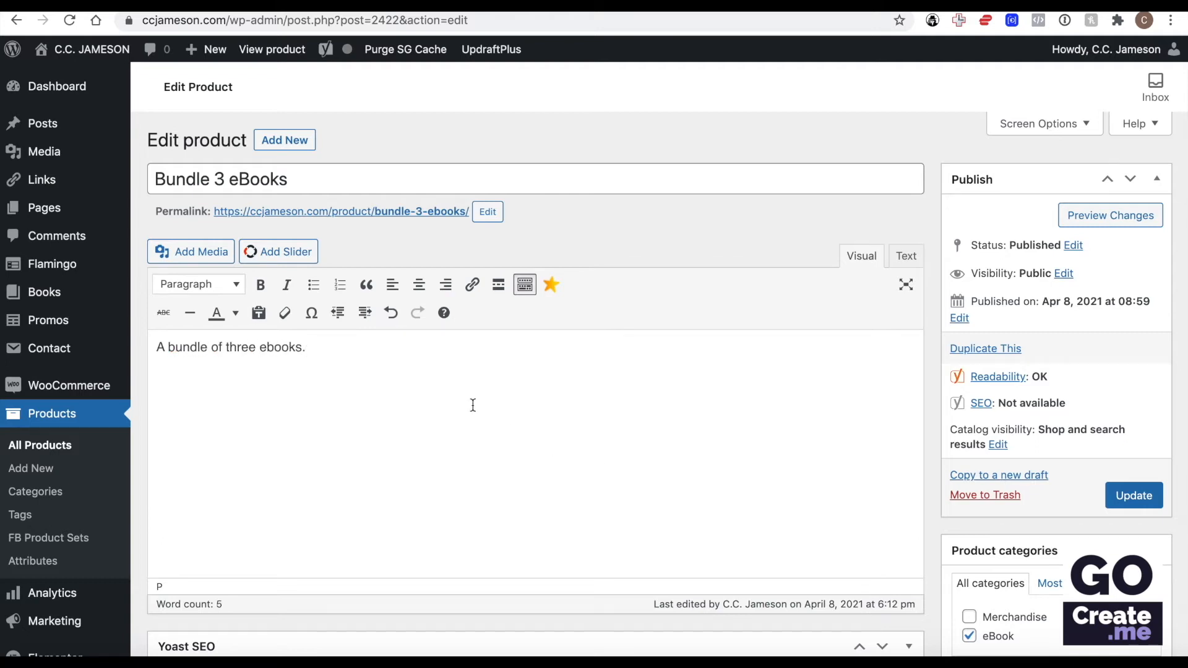
click(1135, 505)
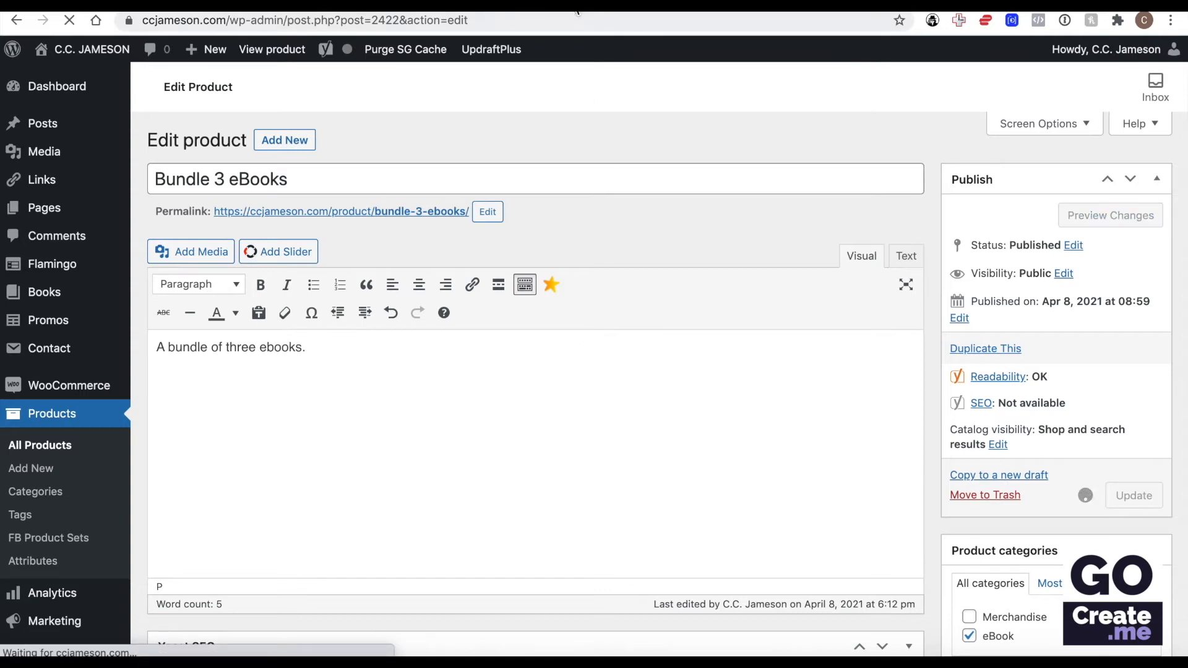
Switch to the live Bundle 3 eBooks shop page and reload it to check the updated description.
click(618, 5)
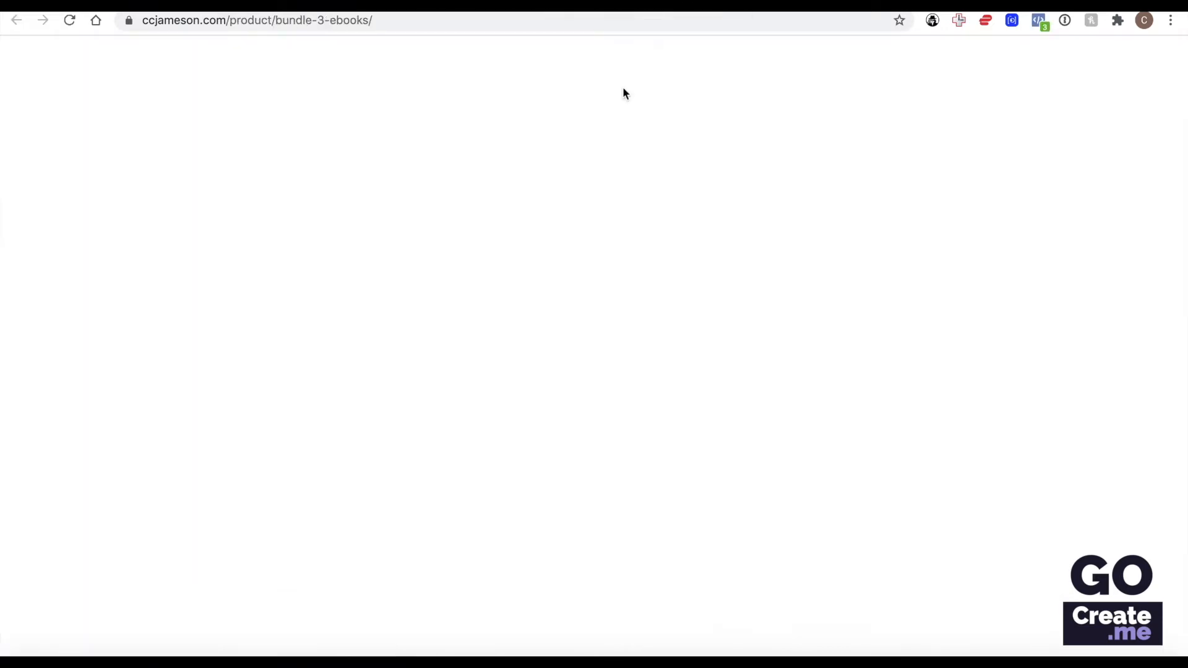
key(super+r)
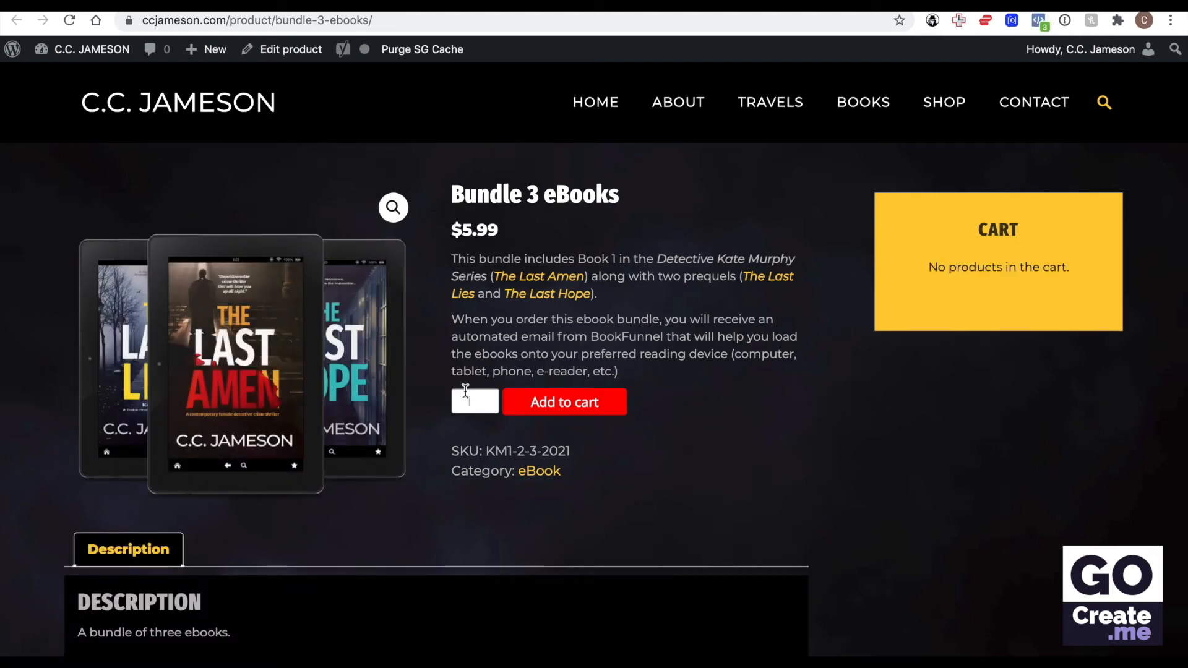
Compare the description section on the live Bundle 3 eBooks page with the main description in the product editor.
scroll(729, 322, down, 3)
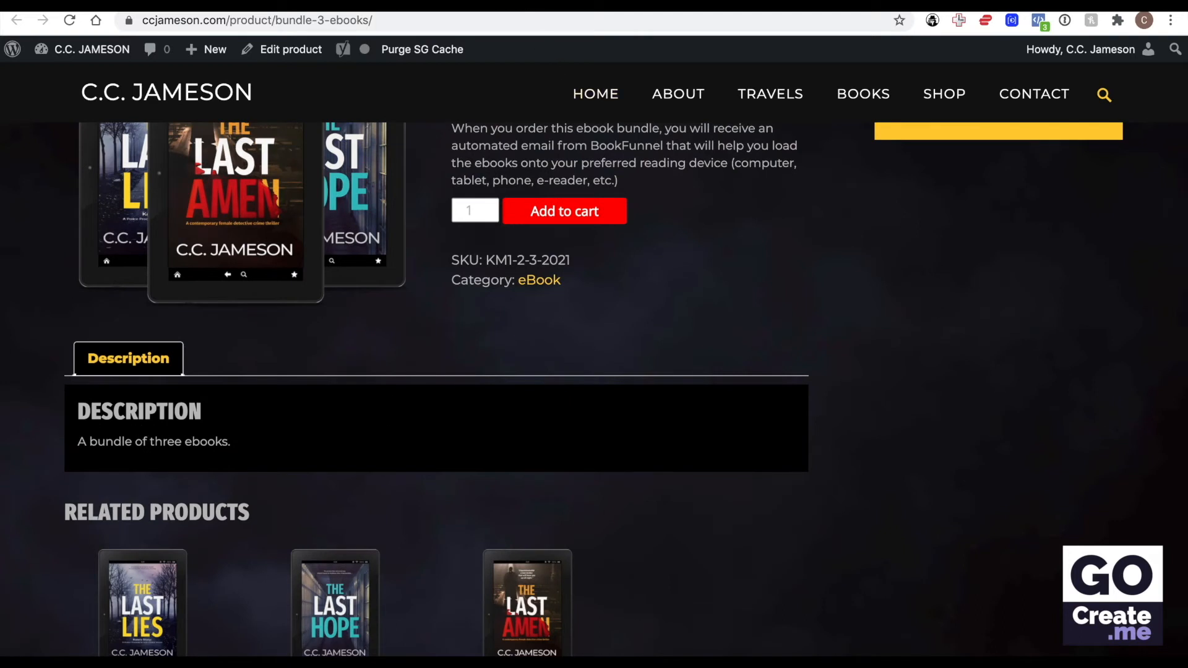
click(514, 5)
click(509, 466)
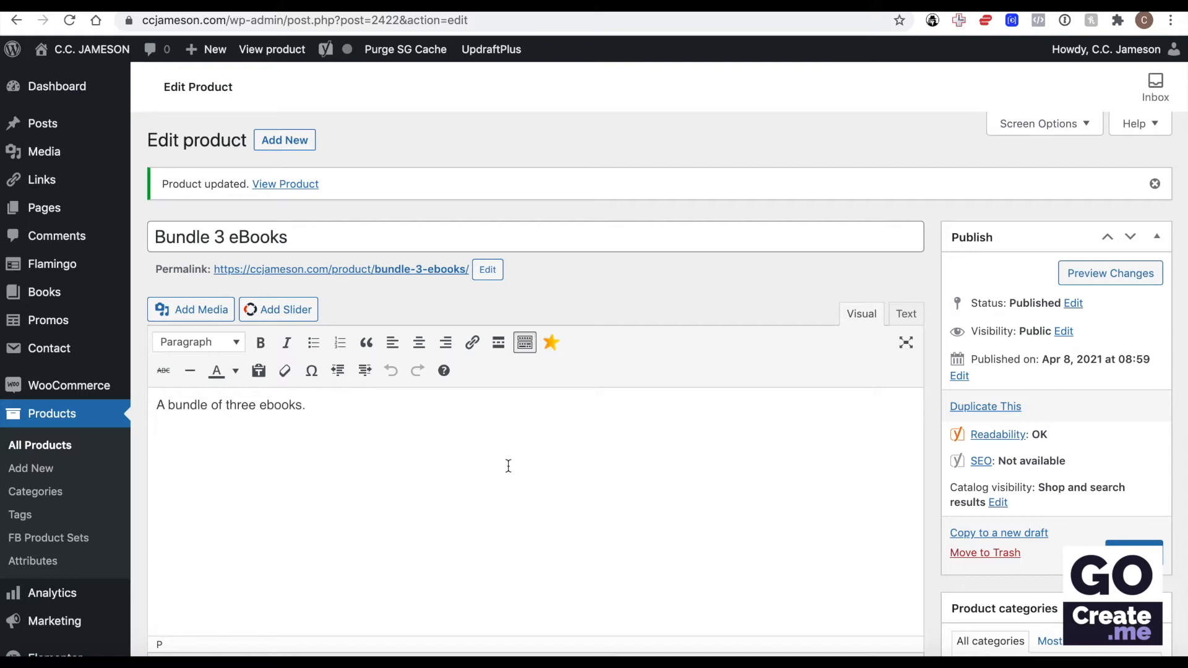
click(643, 5)
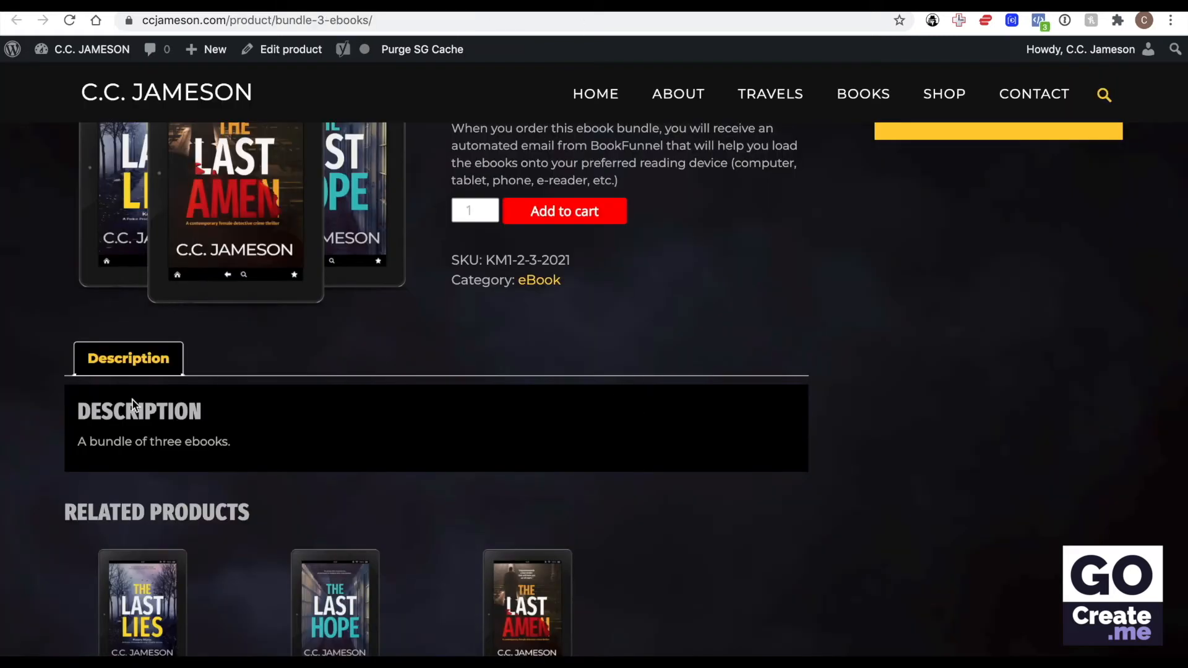
Examine the related products, short description and title on the live Bundle 3 eBooks page.
scroll(272, 446, down, 3)
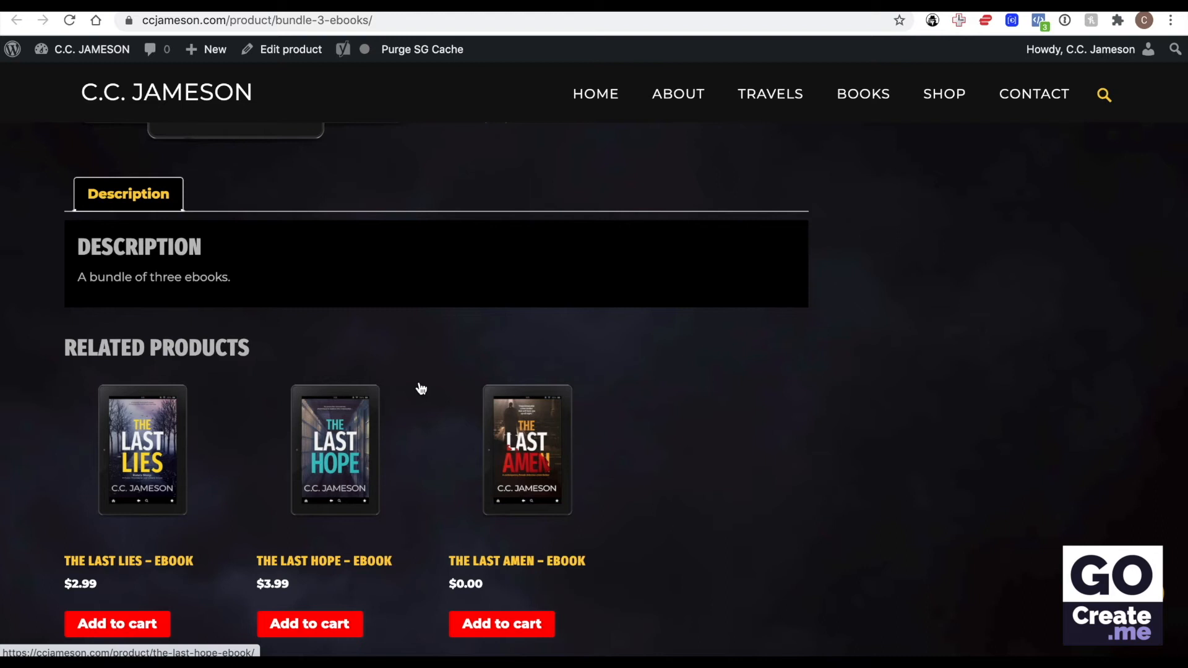
scroll(421, 388, up, 6)
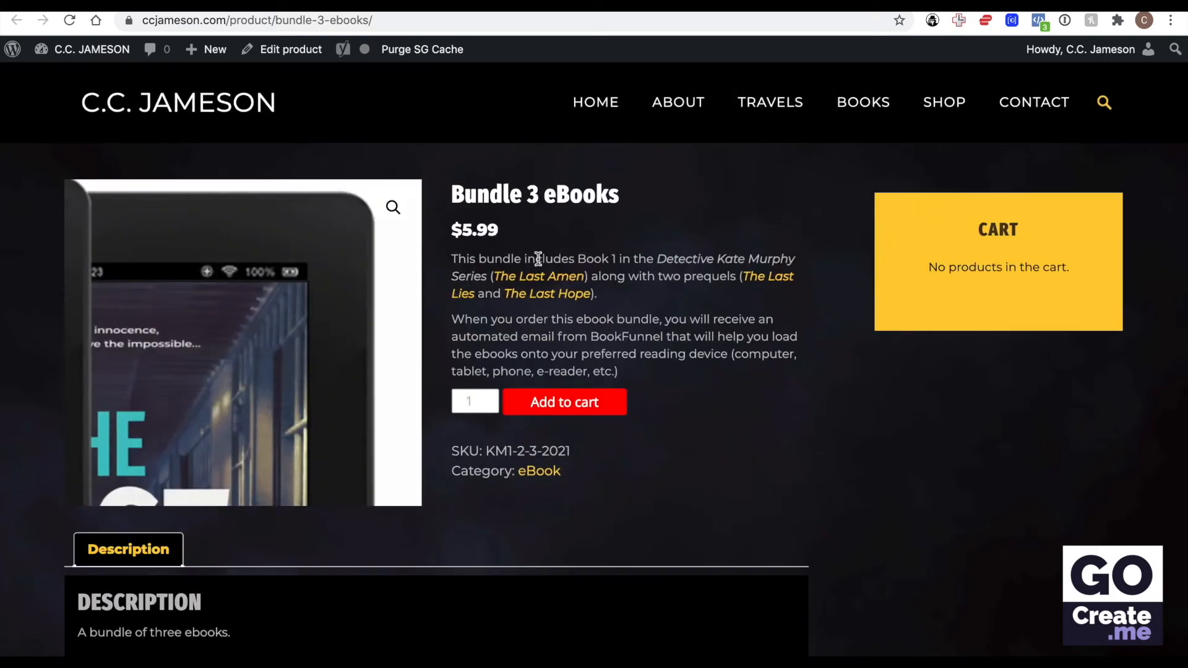
scroll(538, 258, down, 8)
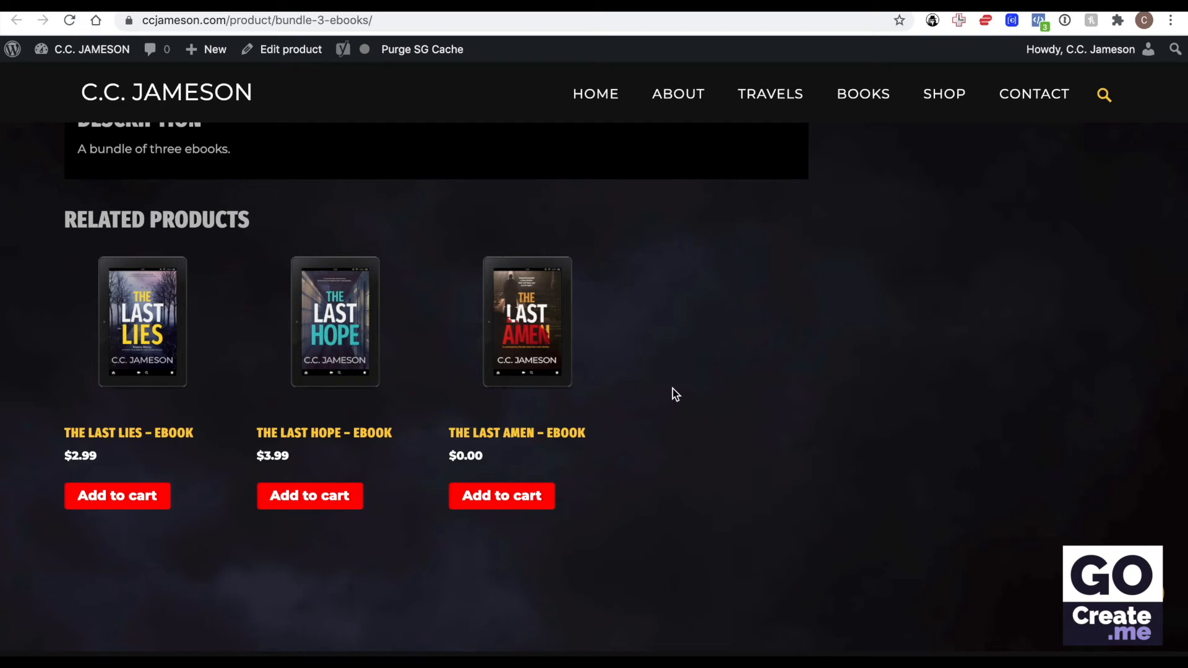
scroll(673, 389, up, 8)
drag(473, 192, 609, 194)
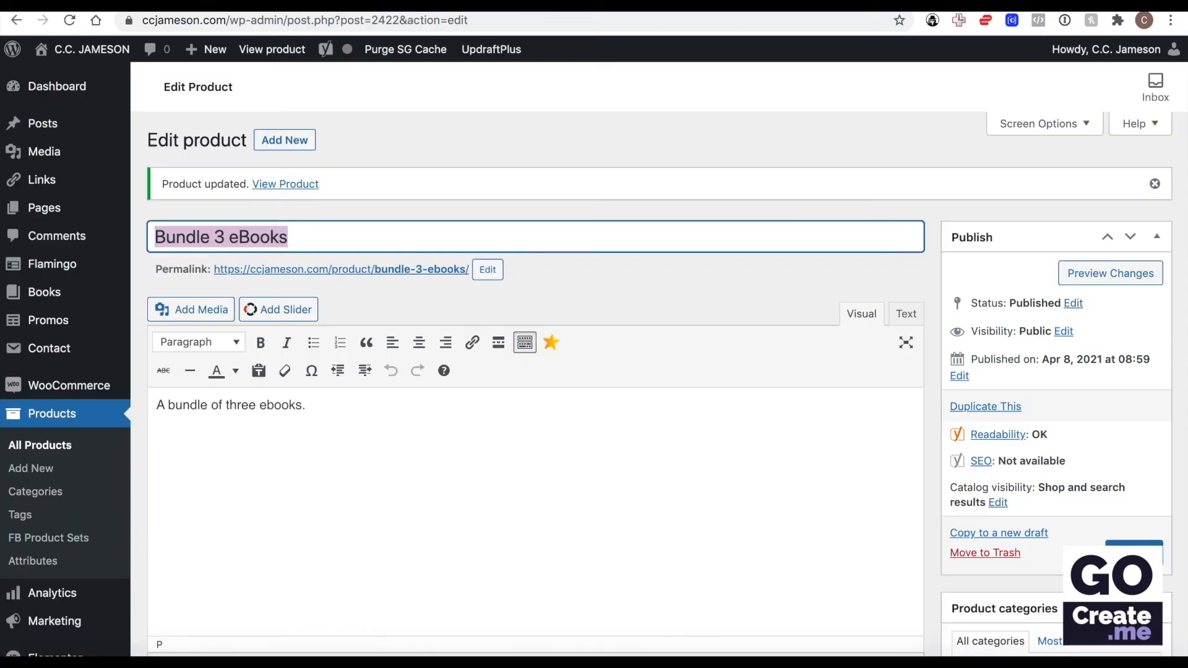
Switch to the Bundle 3 eBooks product editor and review the title, description, pricing data and image settings.
scroll(694, 254, down, 4)
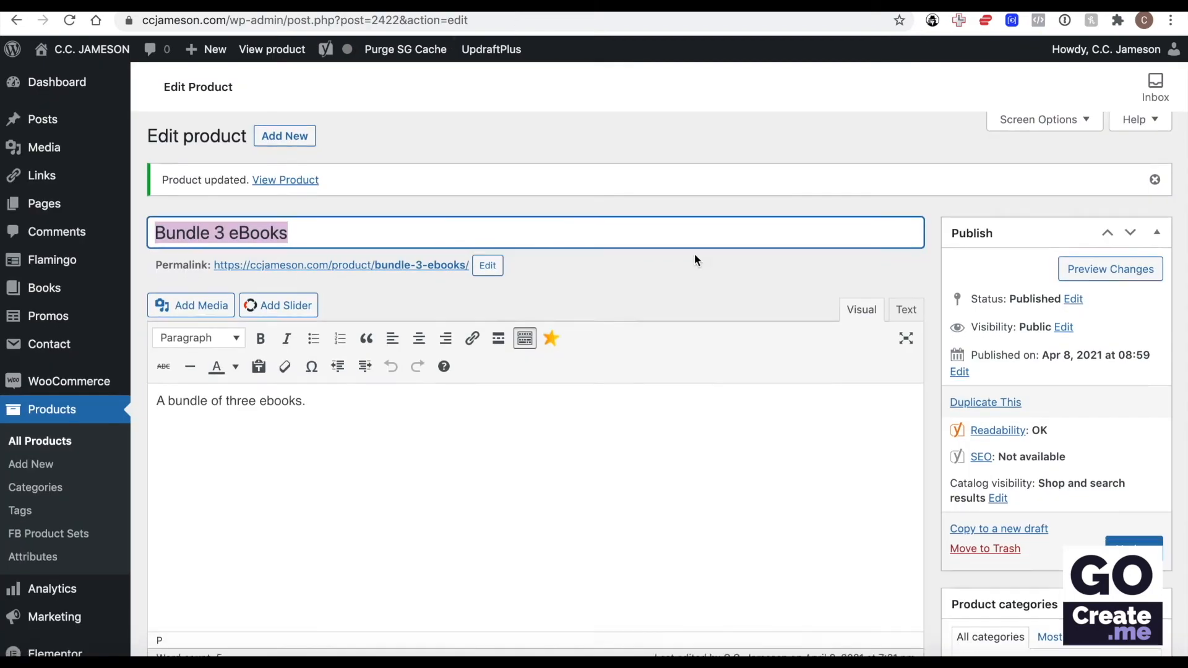
scroll(694, 253, down, 2)
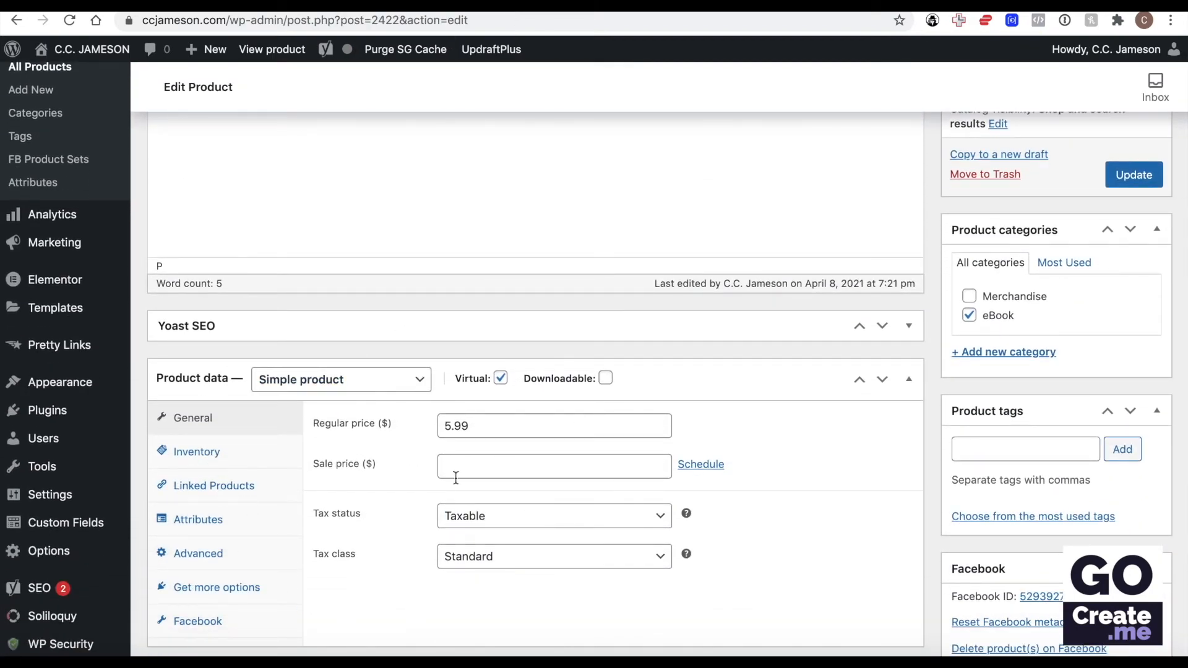
scroll(456, 478, up, 1)
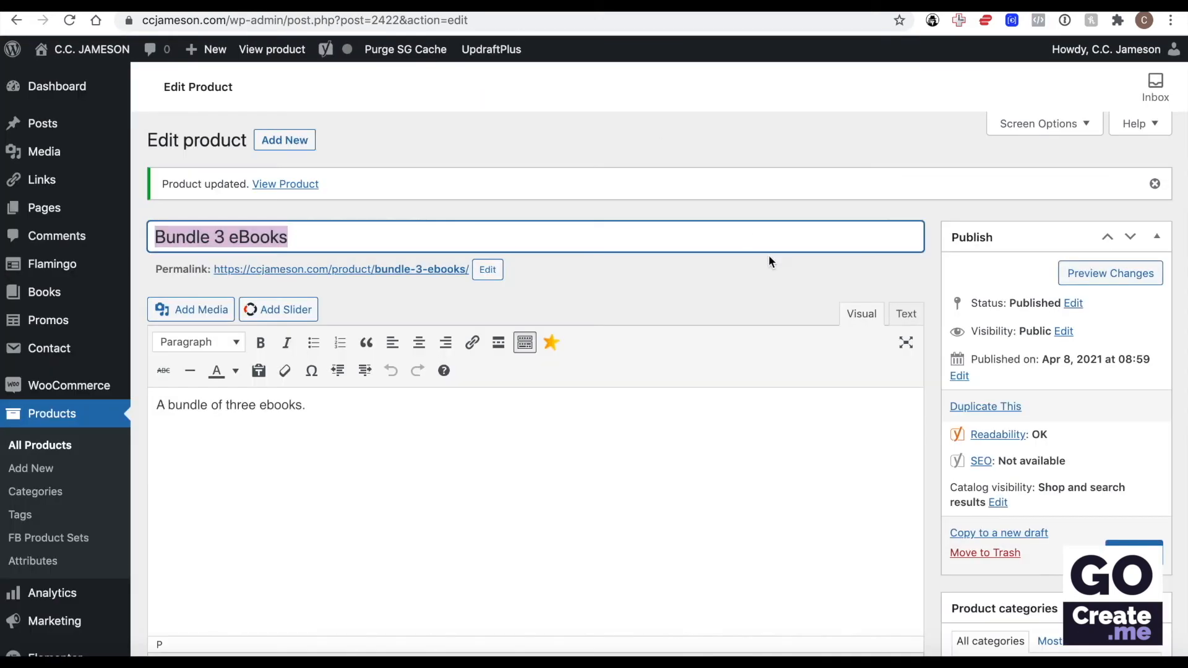
scroll(768, 255, down, 15)
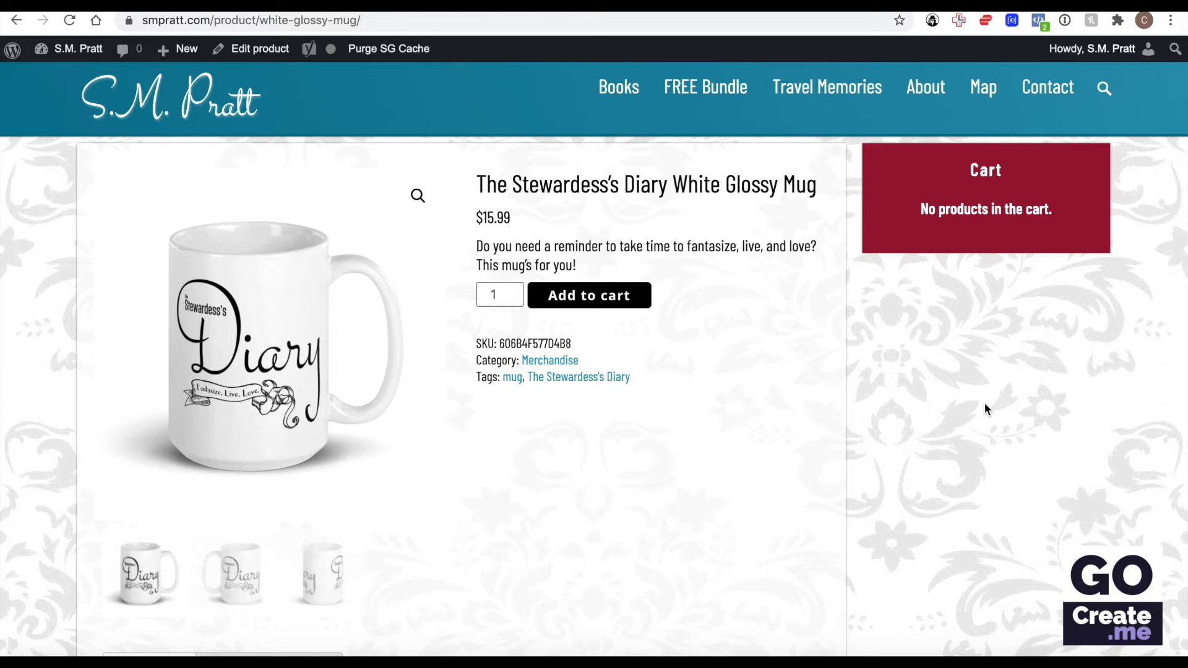
Switch to The Stewardess's Diary White Glossy Mug shop page and view each of its gallery images.
scroll(473, 466, down, 2)
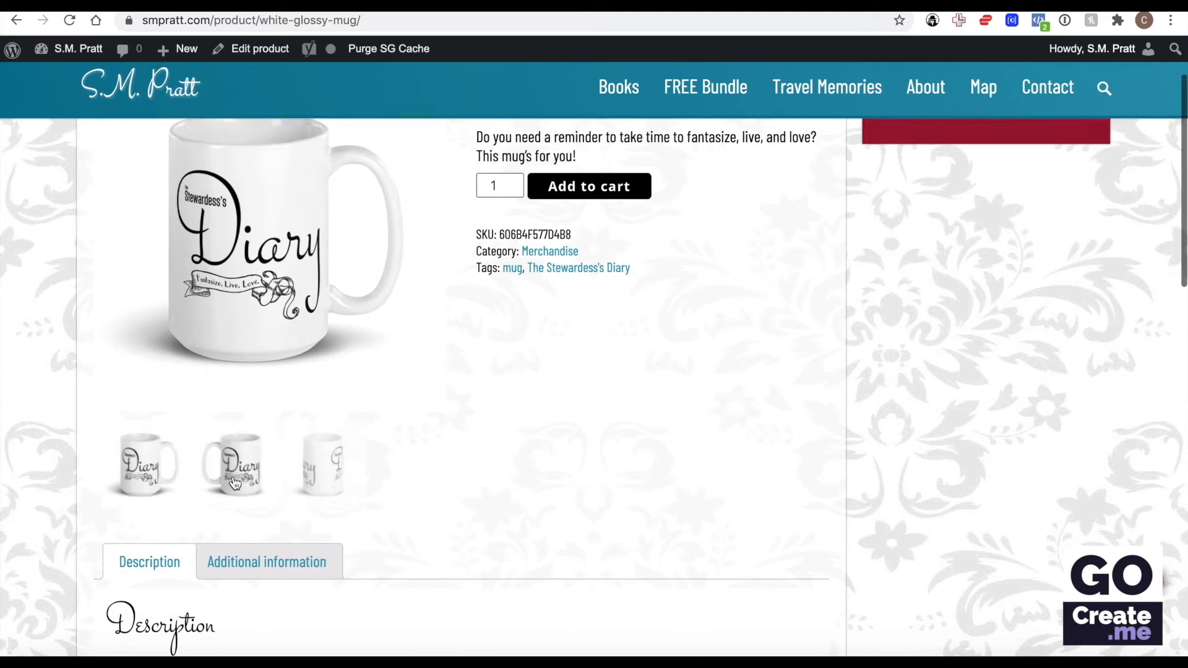
click(235, 482)
click(318, 473)
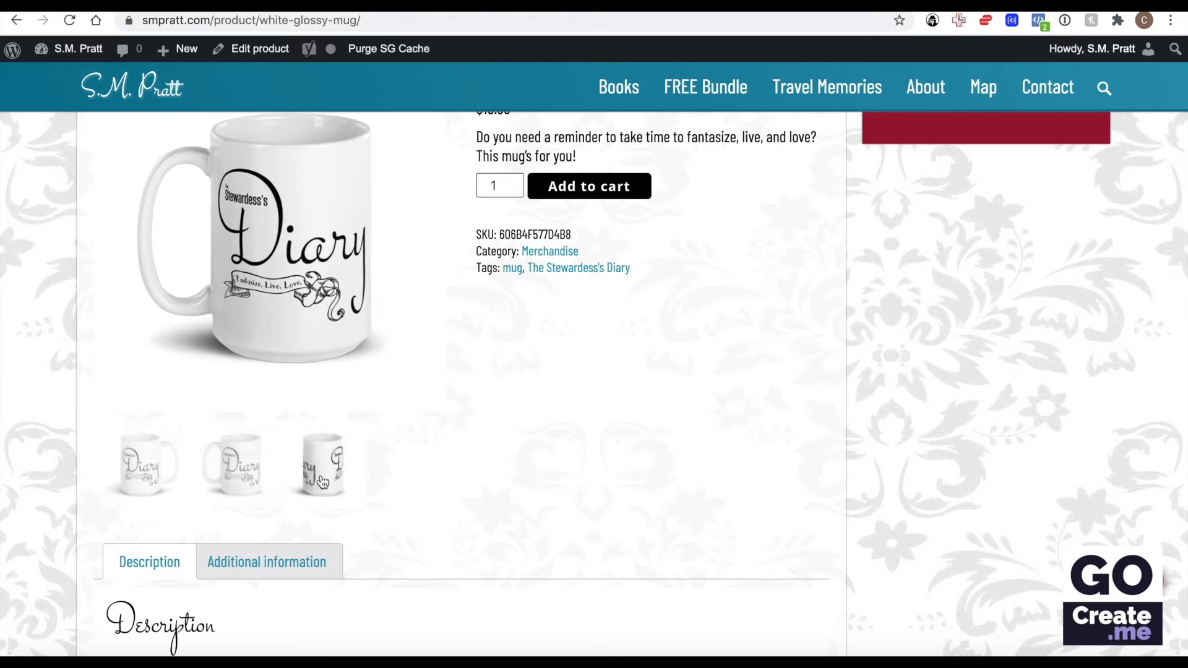
scroll(344, 243, up, 2)
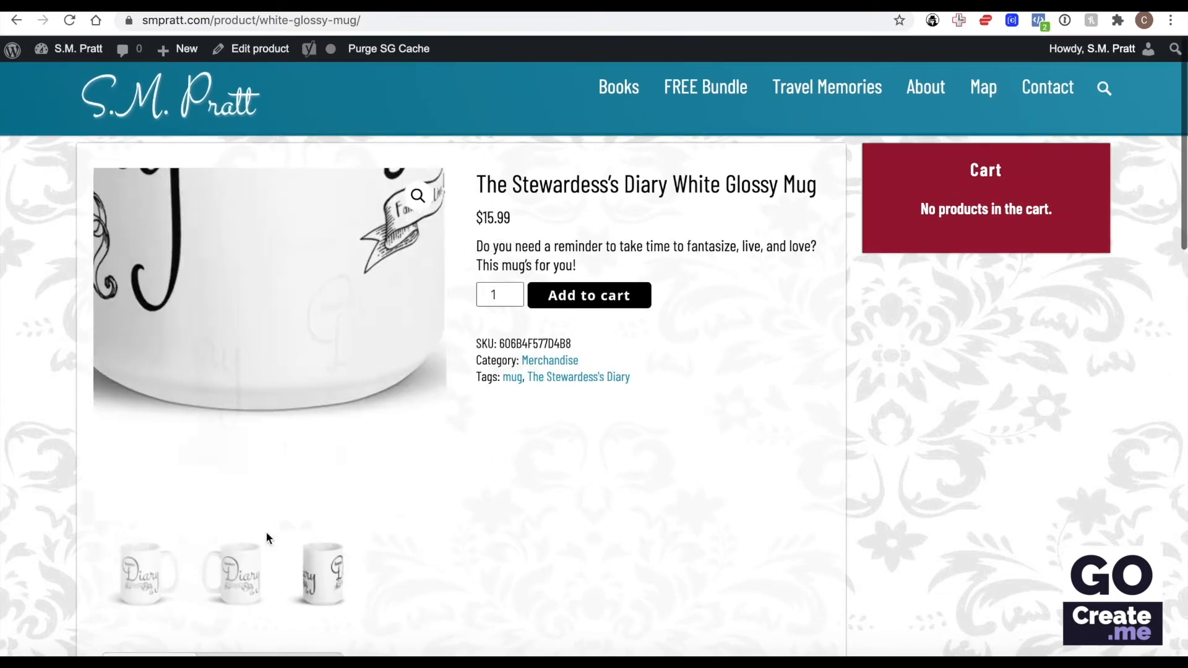
click(180, 574)
click(179, 576)
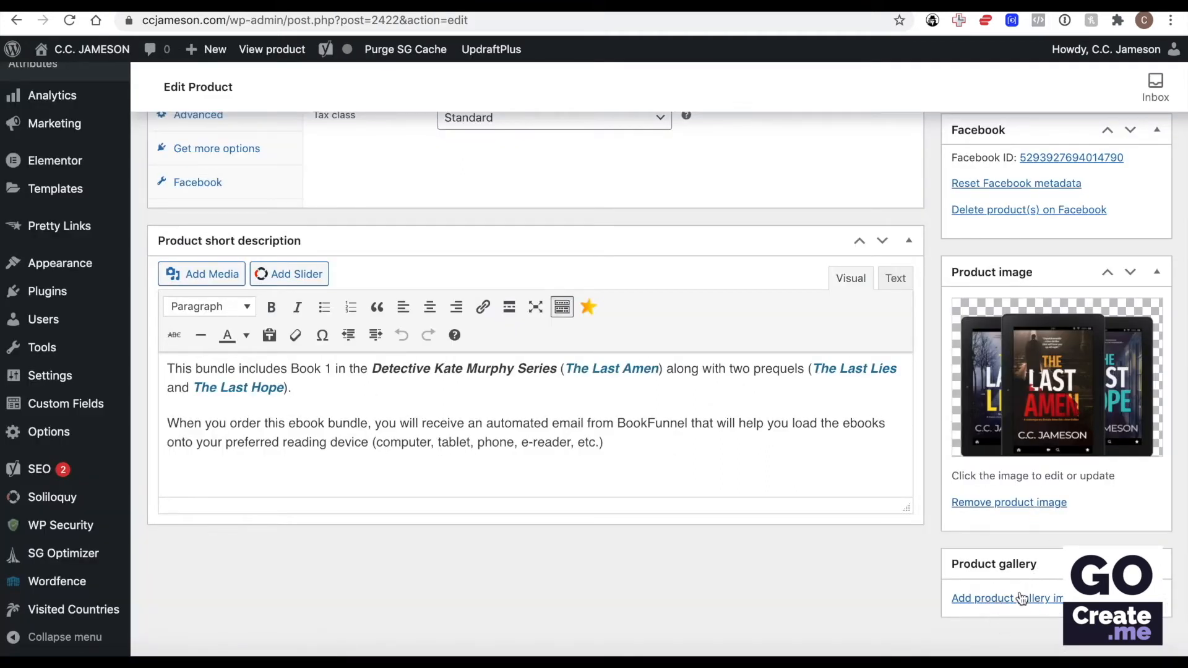
Return to the Bundle 3 eBooks product editor and delete the product on Facebook, accepting the confirmation.
scroll(866, 520, up, 1)
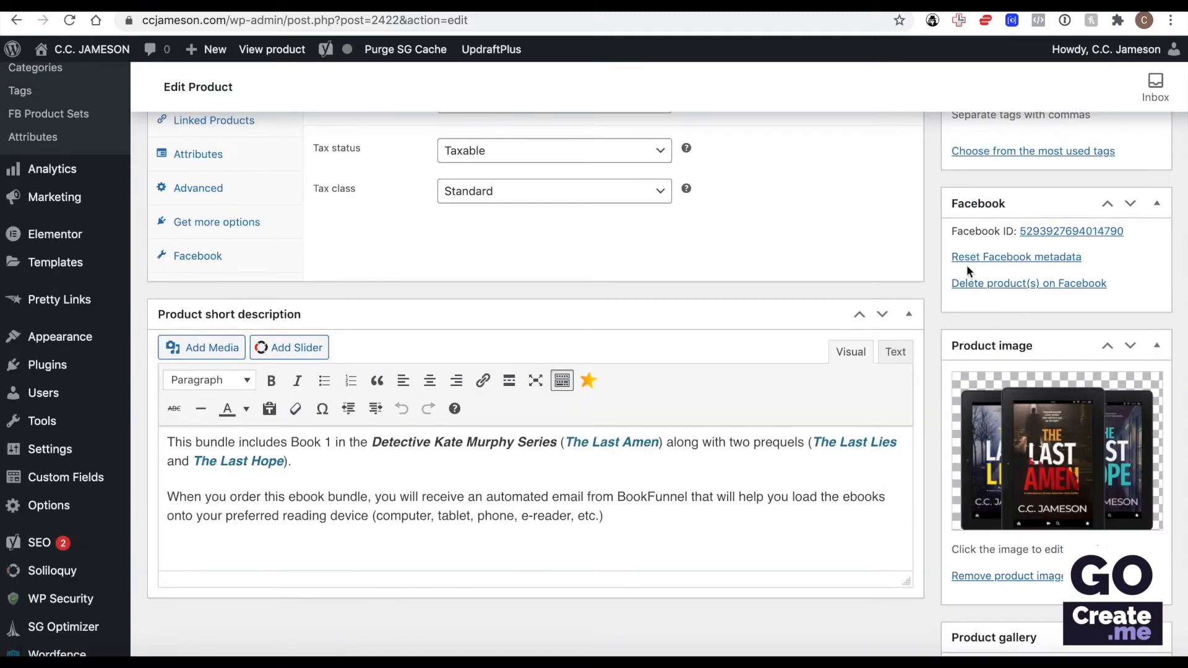
click(1017, 284)
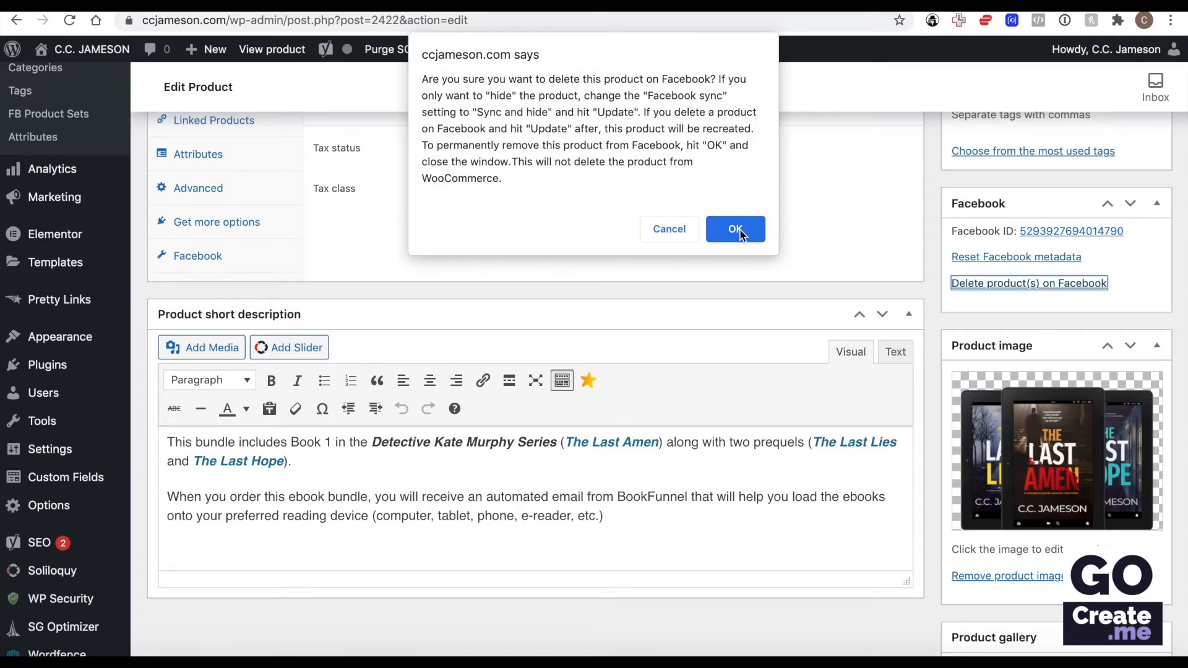
click(736, 230)
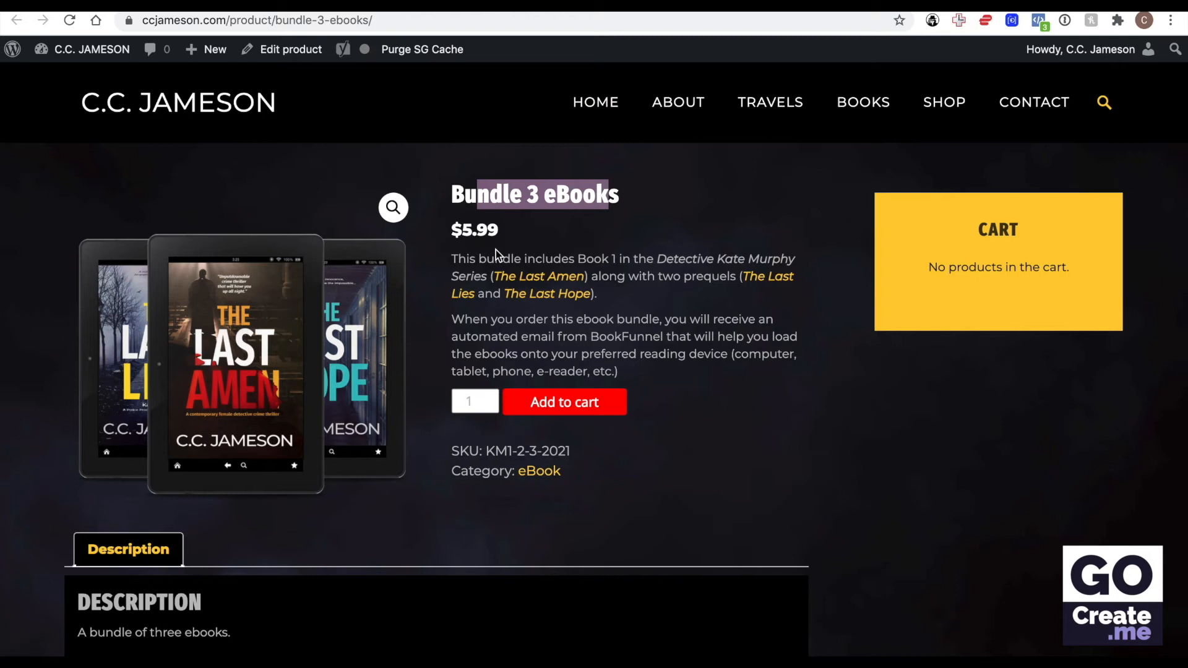
Switch to the live Bundle 3 eBooks page and examine its short description, SKU and category.
drag(486, 258, 545, 416)
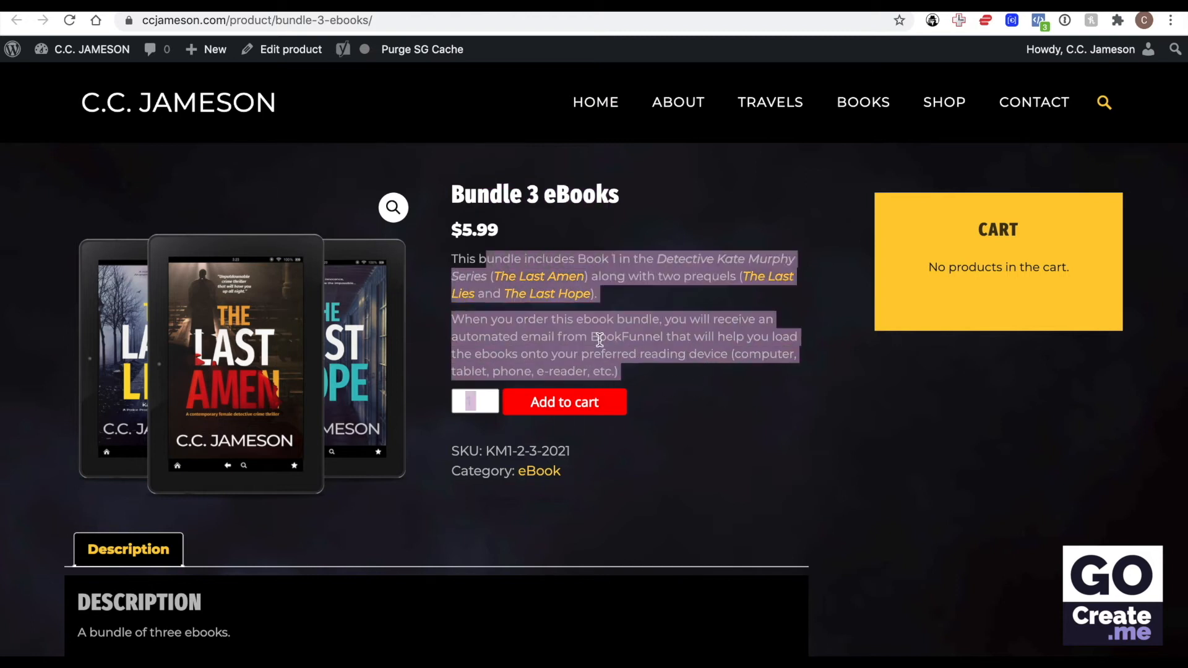
click(563, 345)
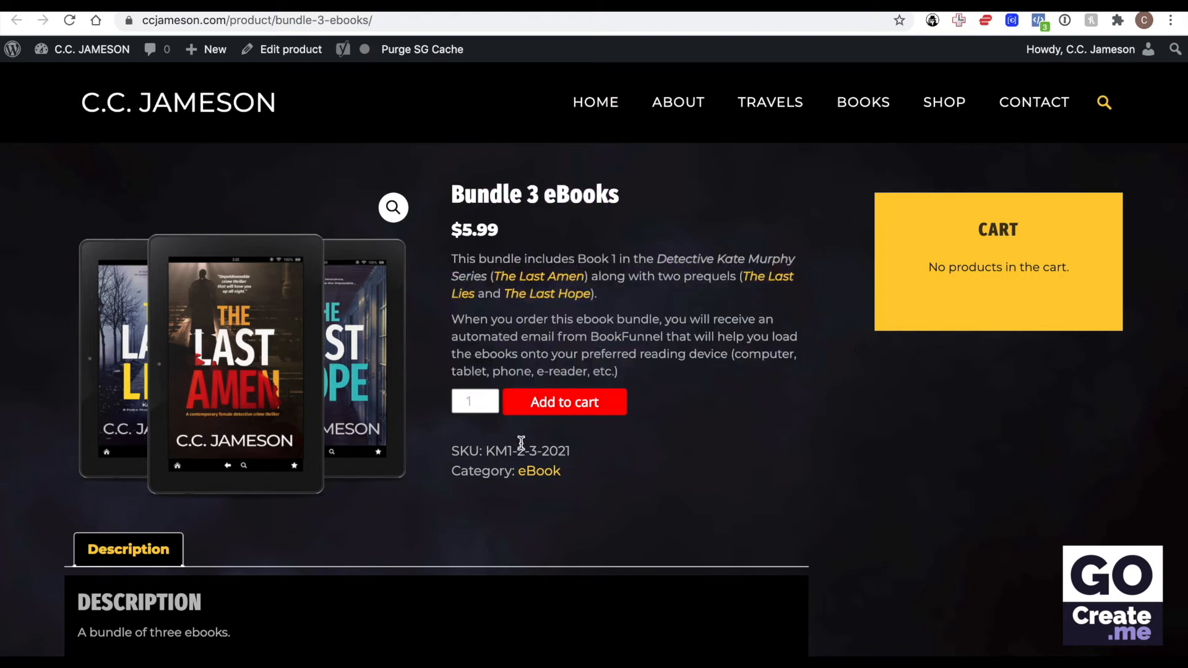
drag(457, 451, 574, 472)
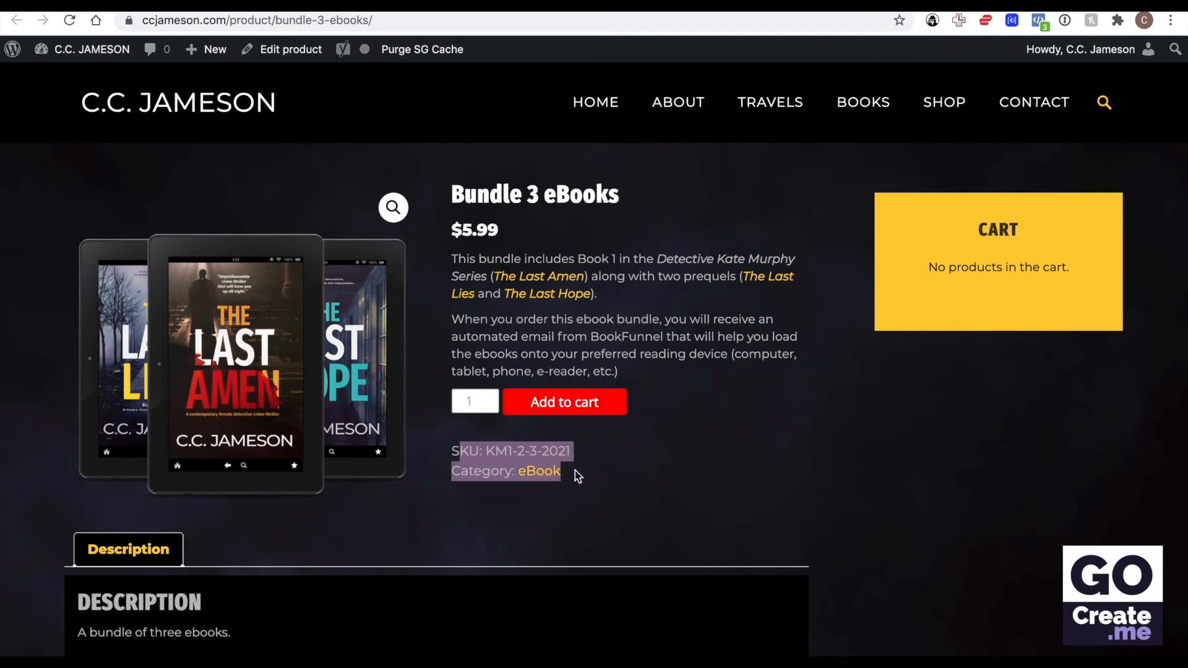
click(483, 450)
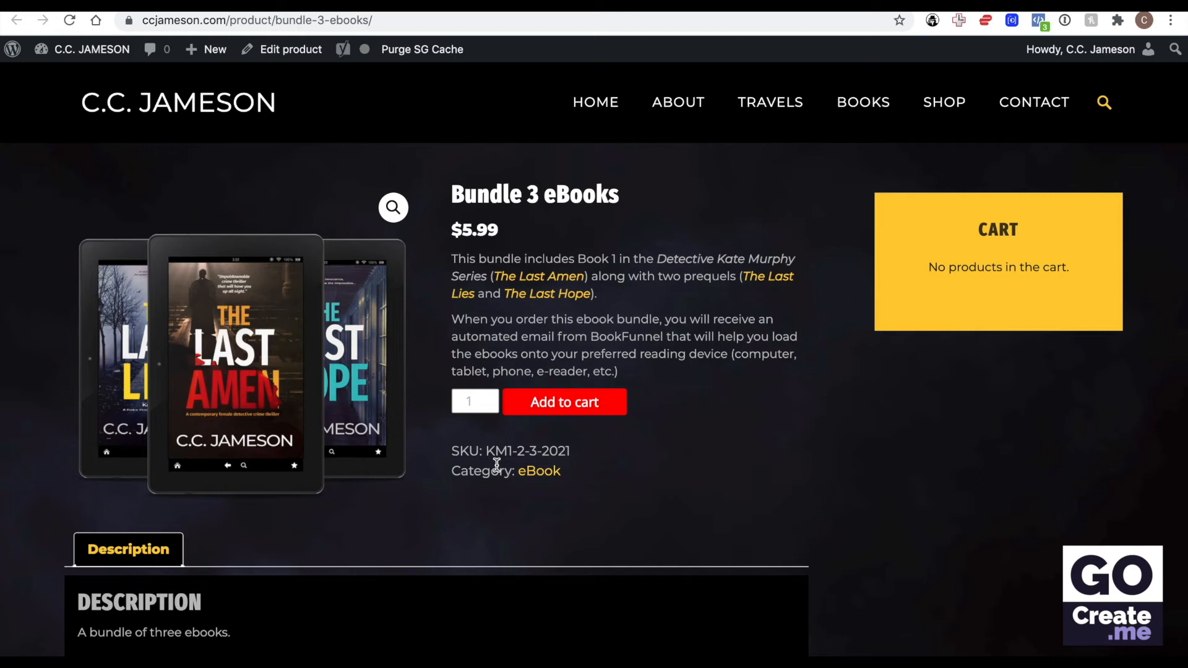
scroll(694, 433, down, 1)
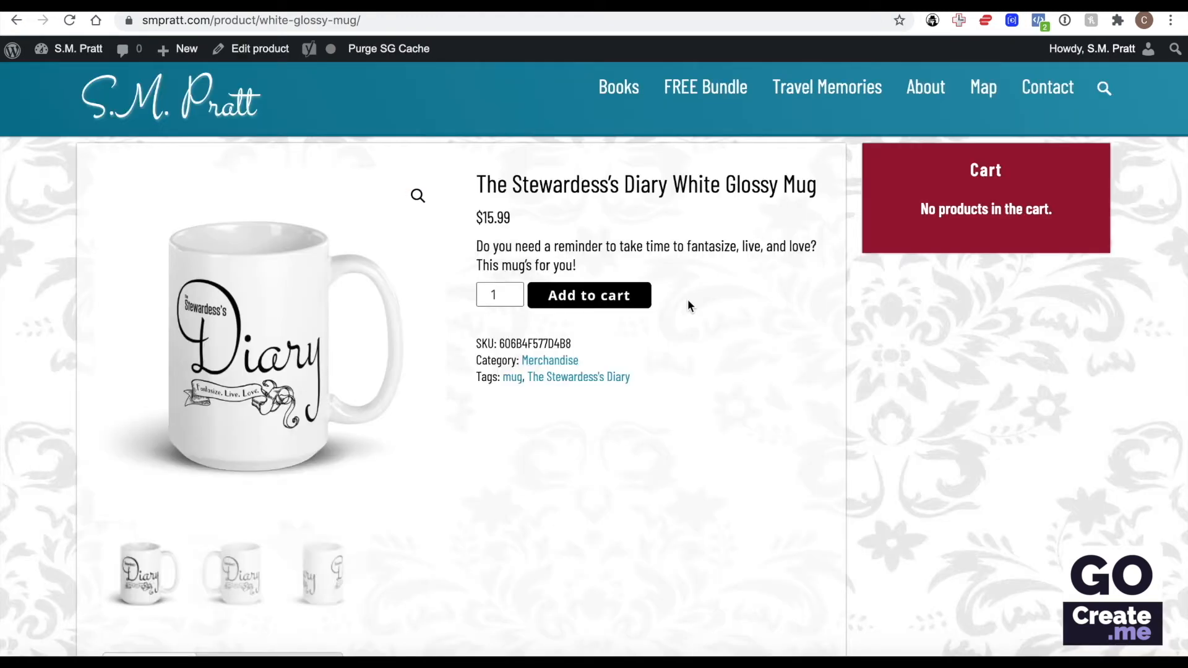
Read the White Glossy Mug's description and additional information, and open the related My Super Power? Dark Women's Flowy Racerback Tank.
scroll(688, 298, down, 6)
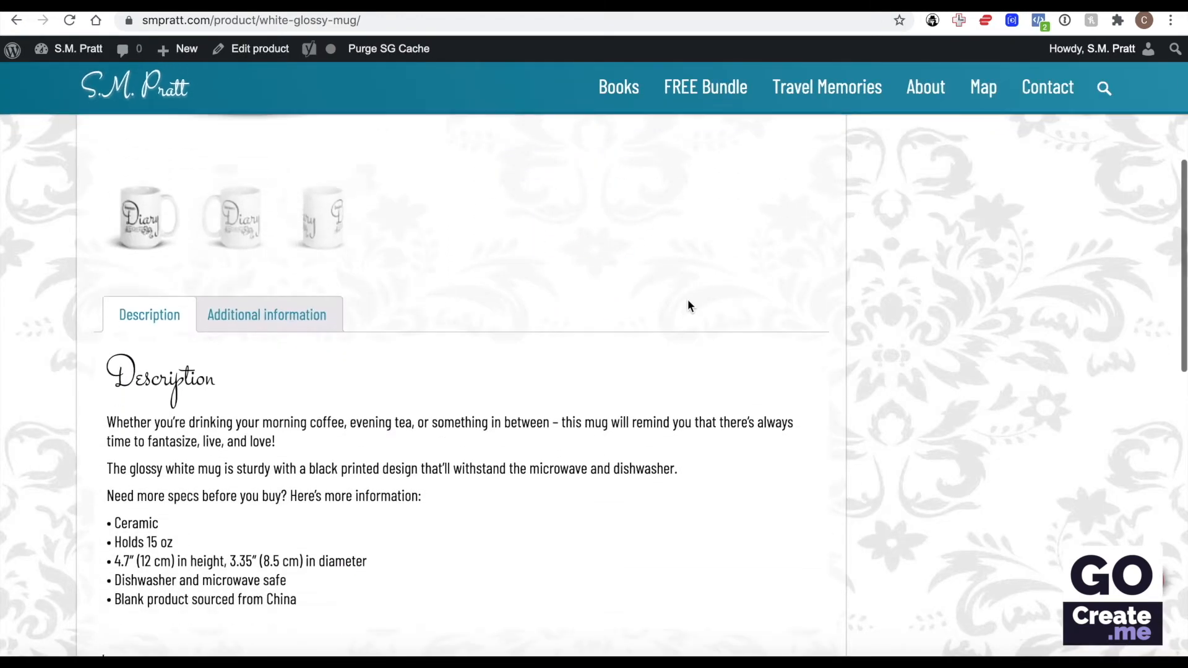
click(251, 309)
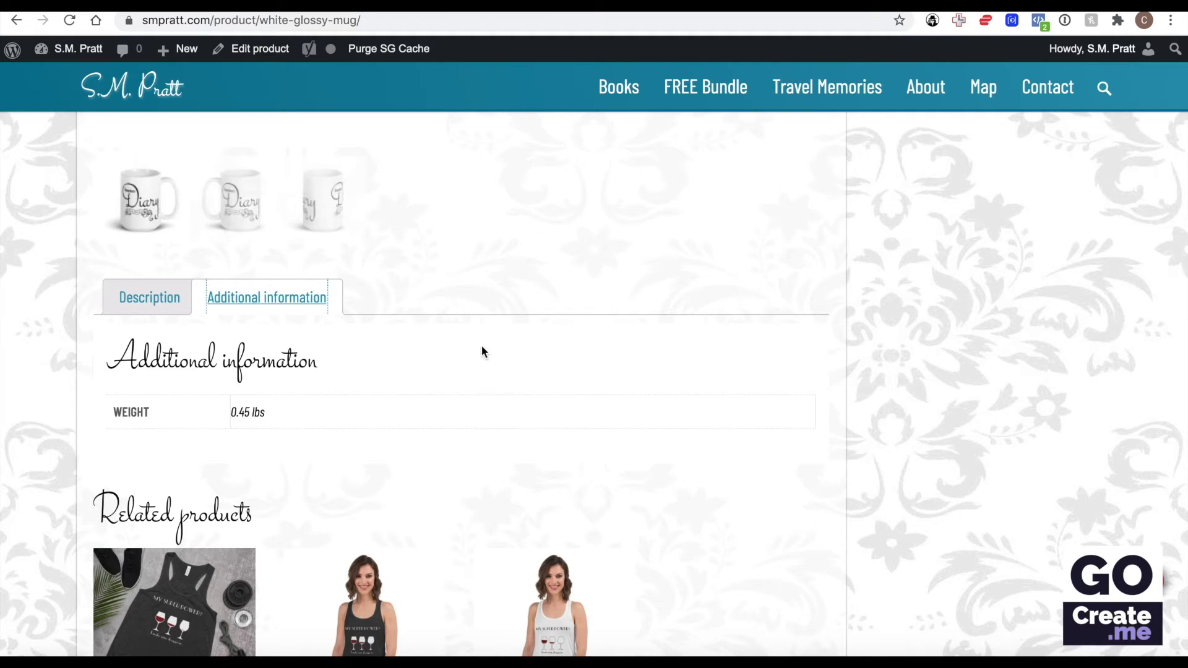
click(355, 599)
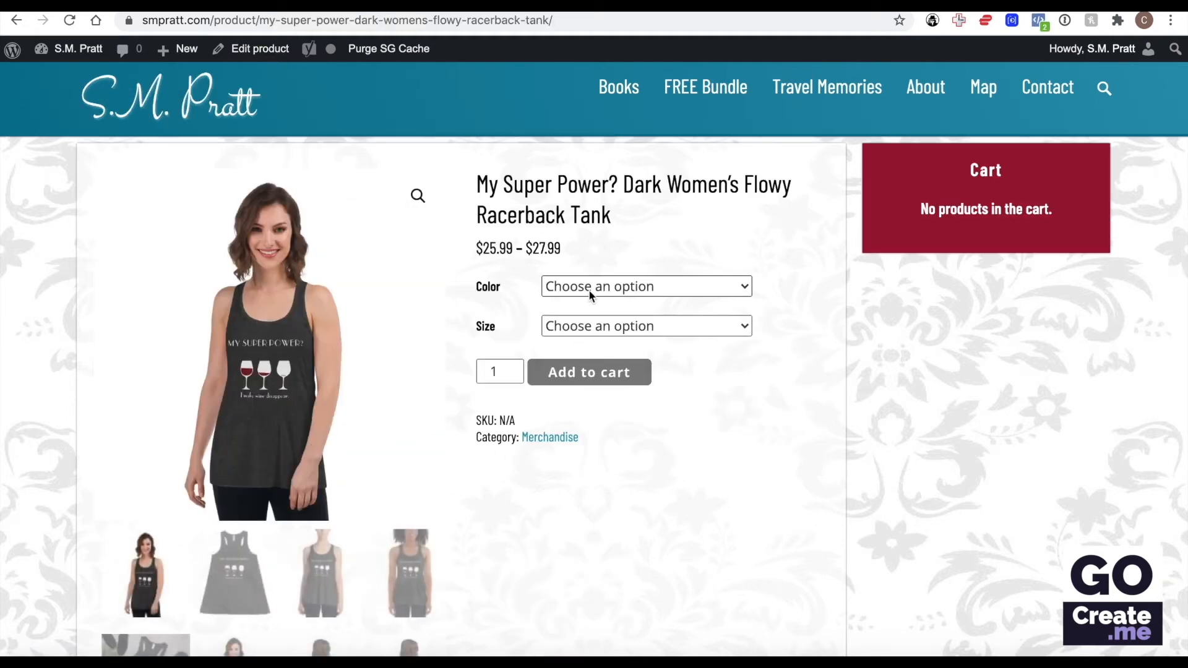
Choose color Black and size M for the racerback tank, and check that variation's image and SKU.
click(588, 288)
click(587, 306)
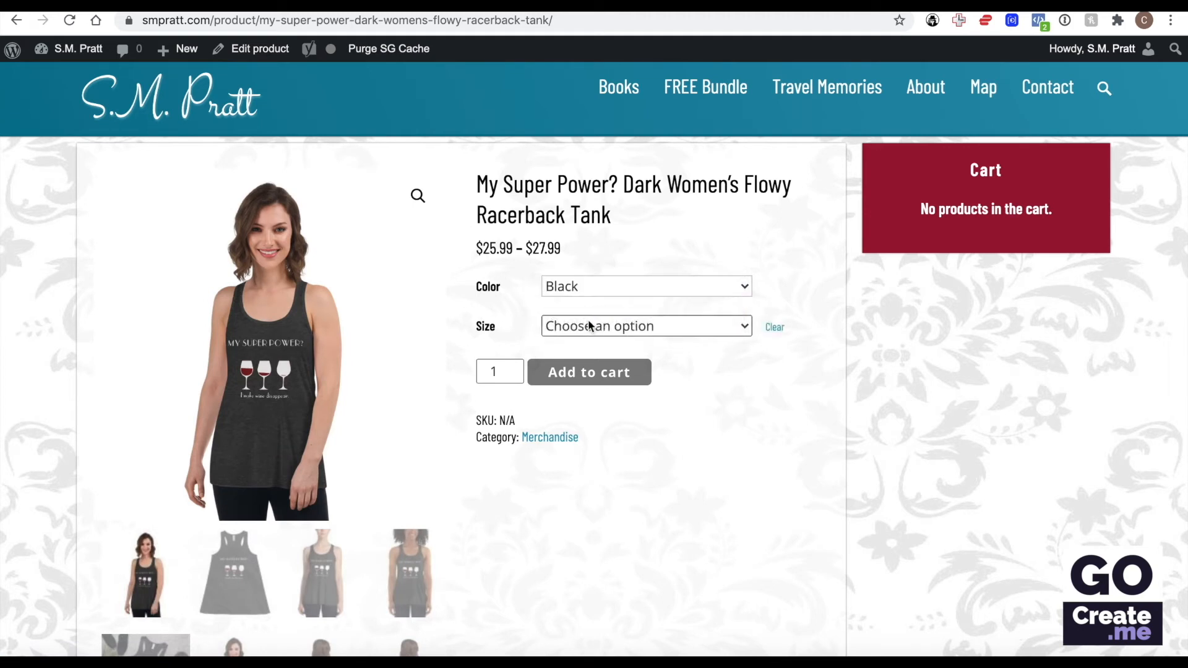
click(588, 326)
click(595, 381)
scroll(395, 321, down, 3)
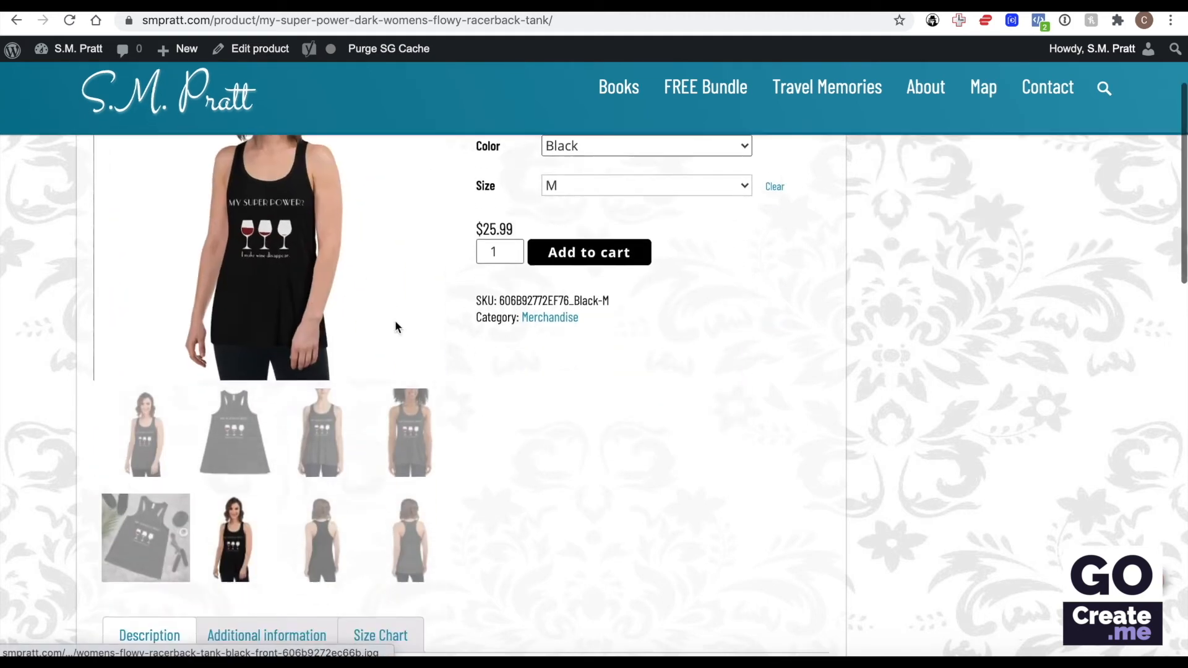
scroll(395, 320, down, 3)
drag(515, 184, 625, 187)
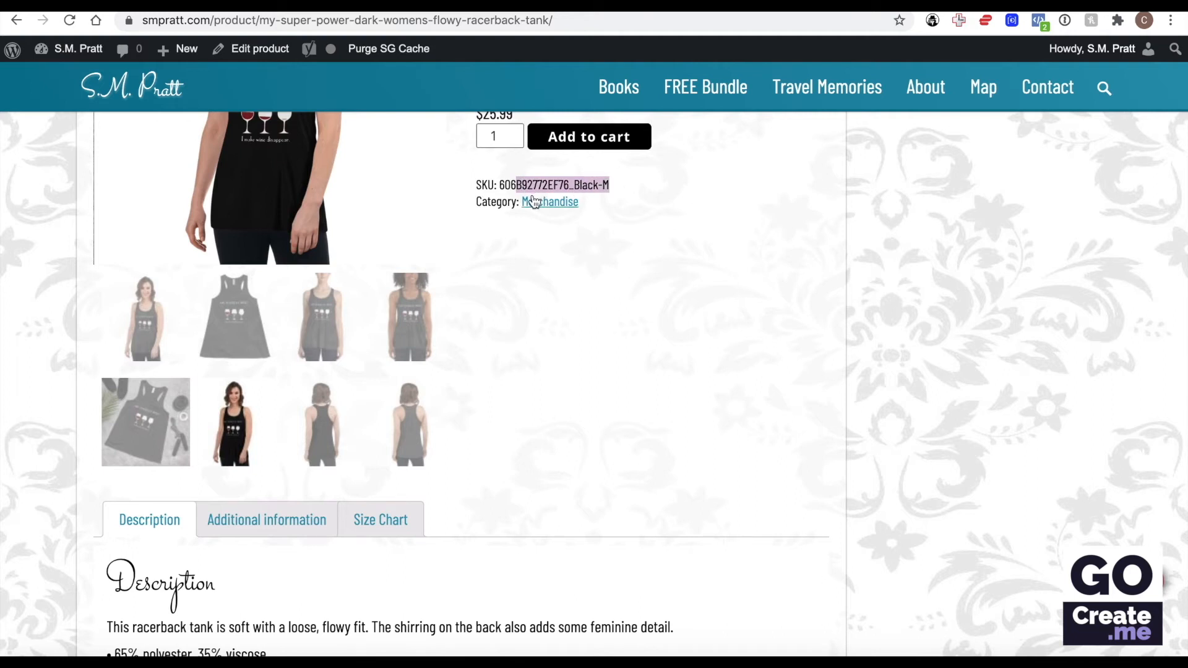
View the tank's additional information, size chart and description, and look over its related products.
scroll(562, 345, down, 3)
click(278, 310)
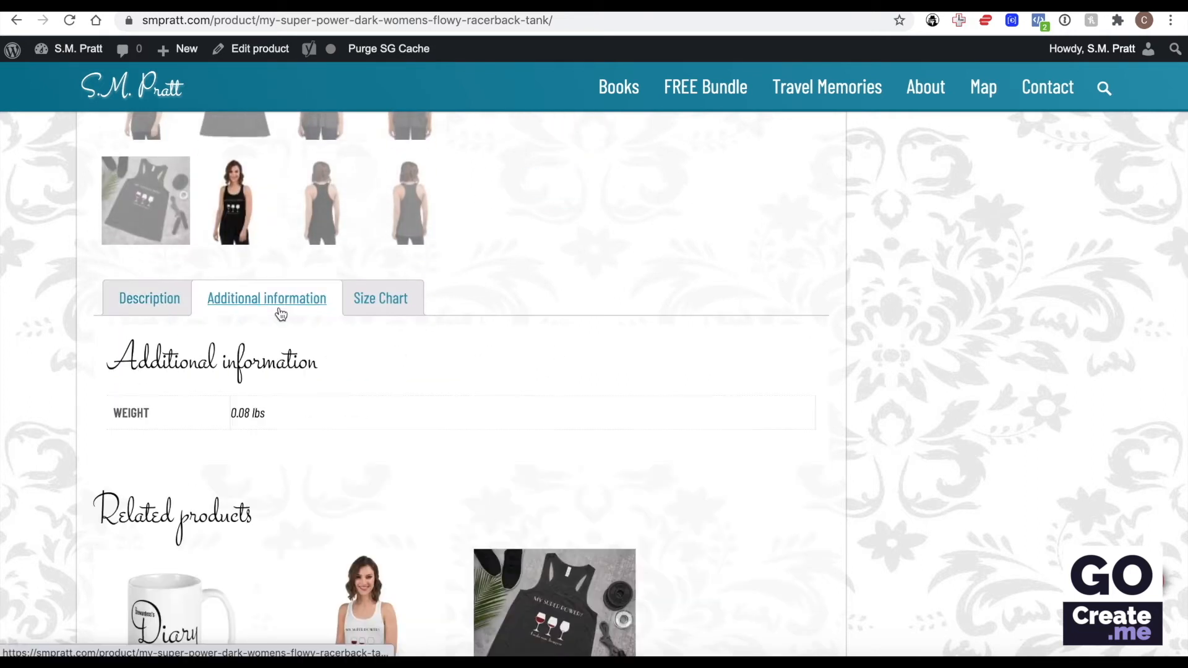
click(381, 303)
click(132, 296)
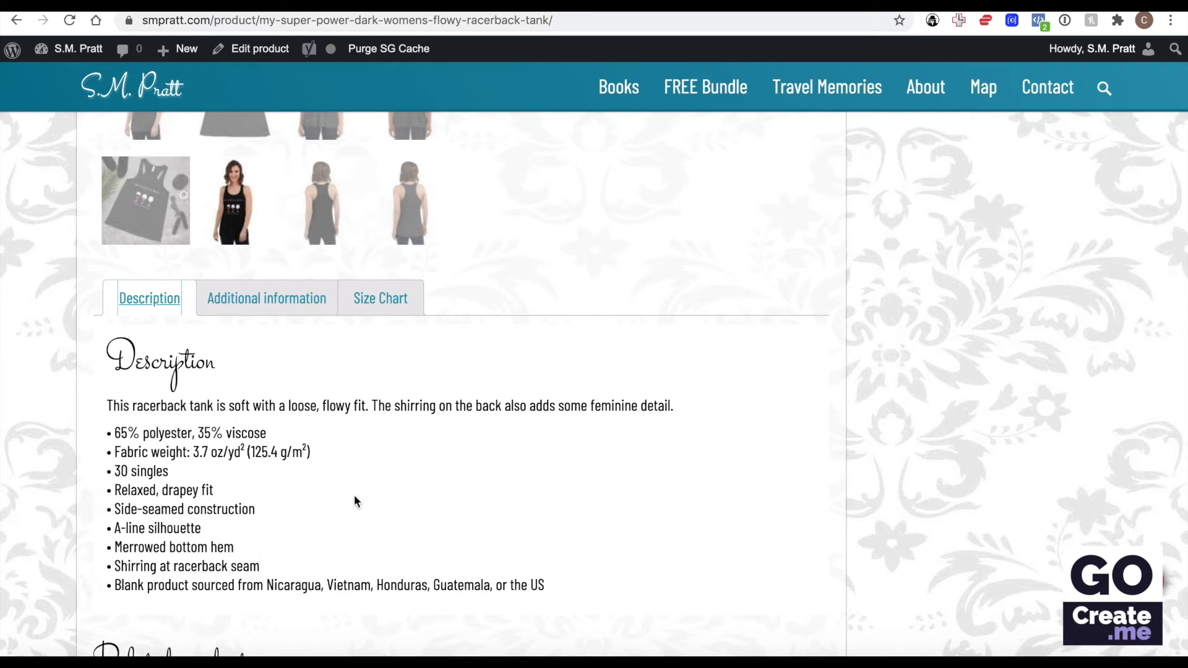
scroll(473, 542, down, 3)
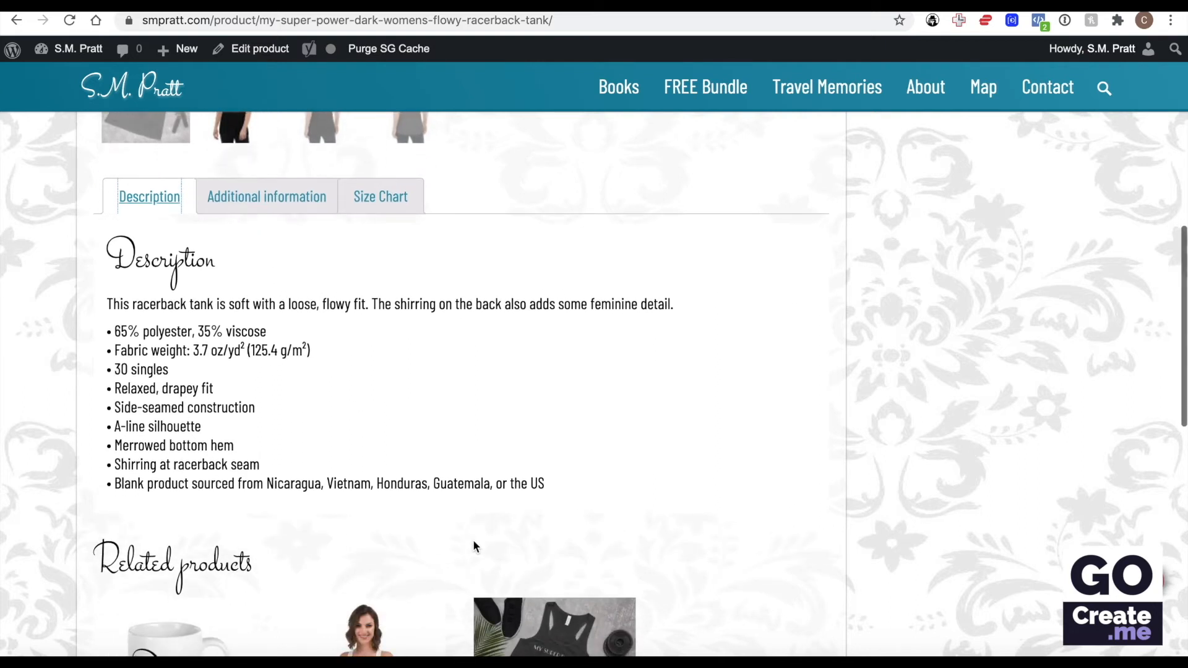
scroll(472, 539, down, 5)
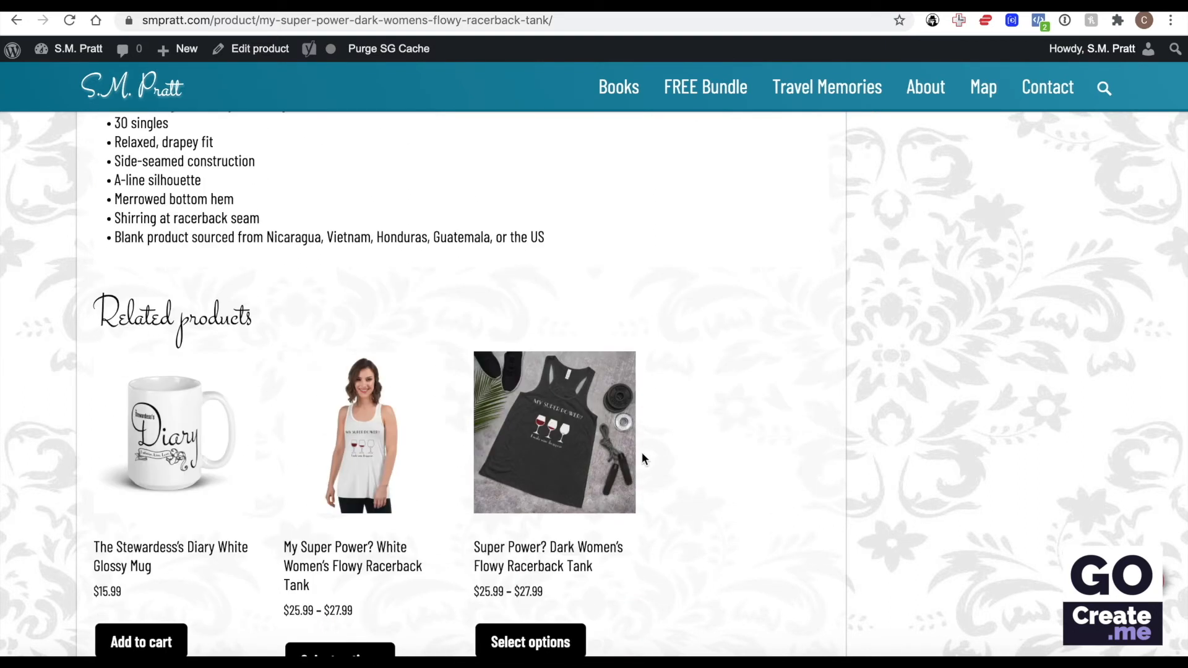
Return to the Bundle 3 eBooks product editor and review its product categories and available product types.
scroll(641, 454, up, 9)
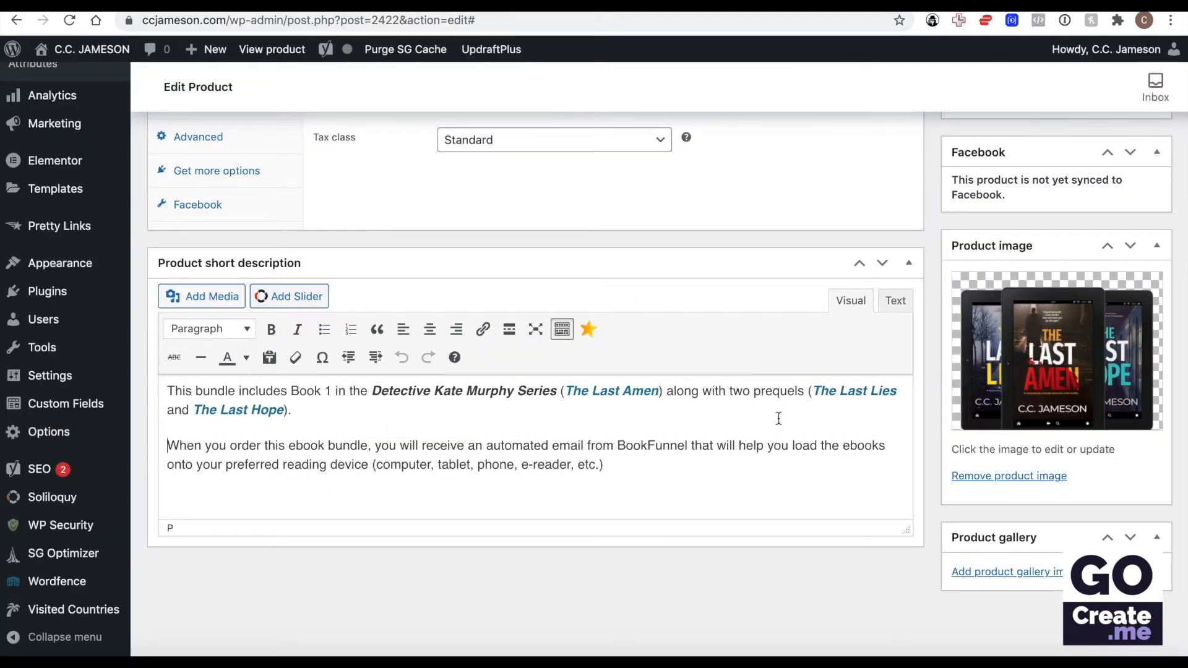
scroll(778, 419, up, 6)
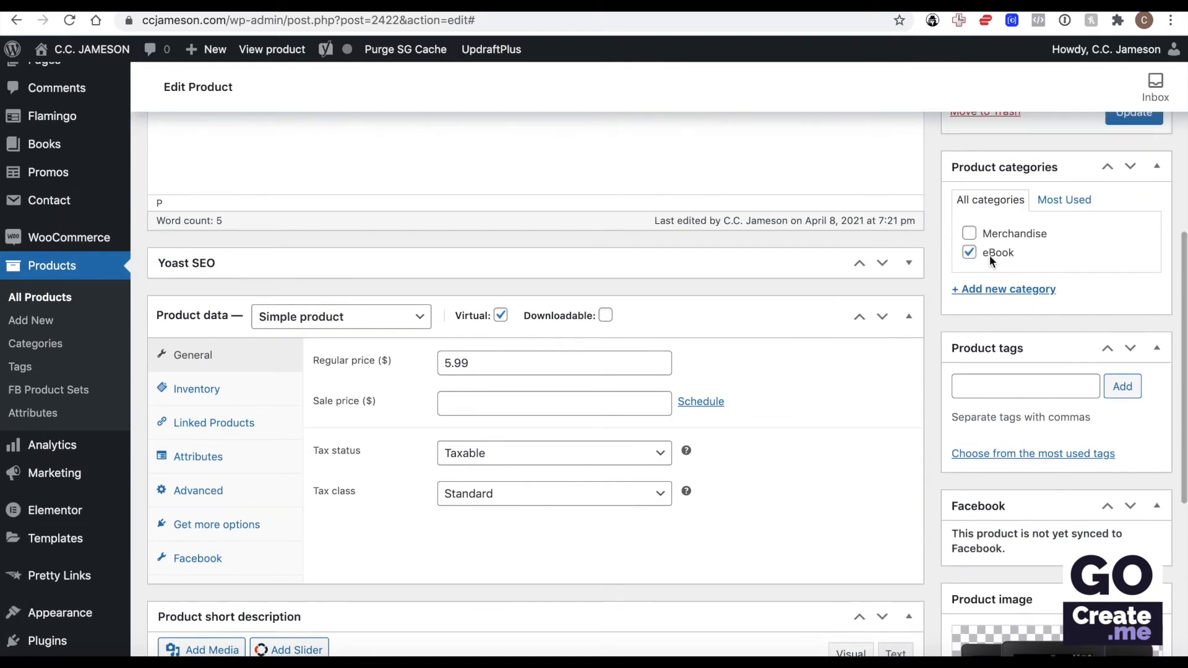
scroll(1069, 269, up, 2)
scroll(1067, 265, down, 3)
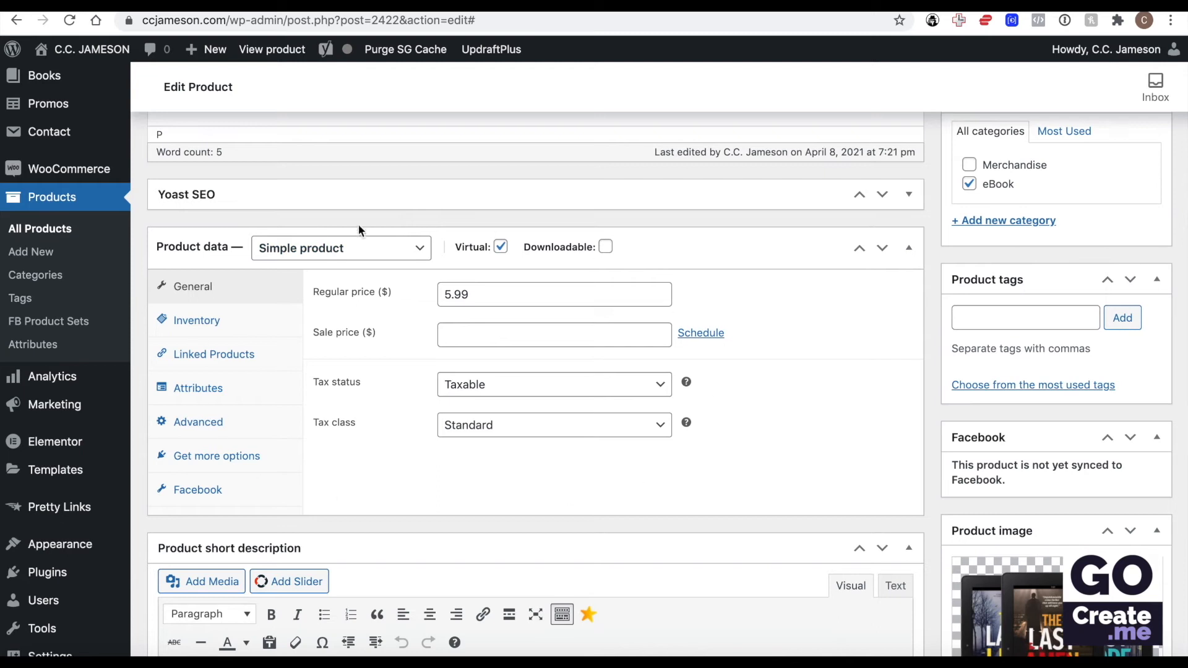
click(399, 247)
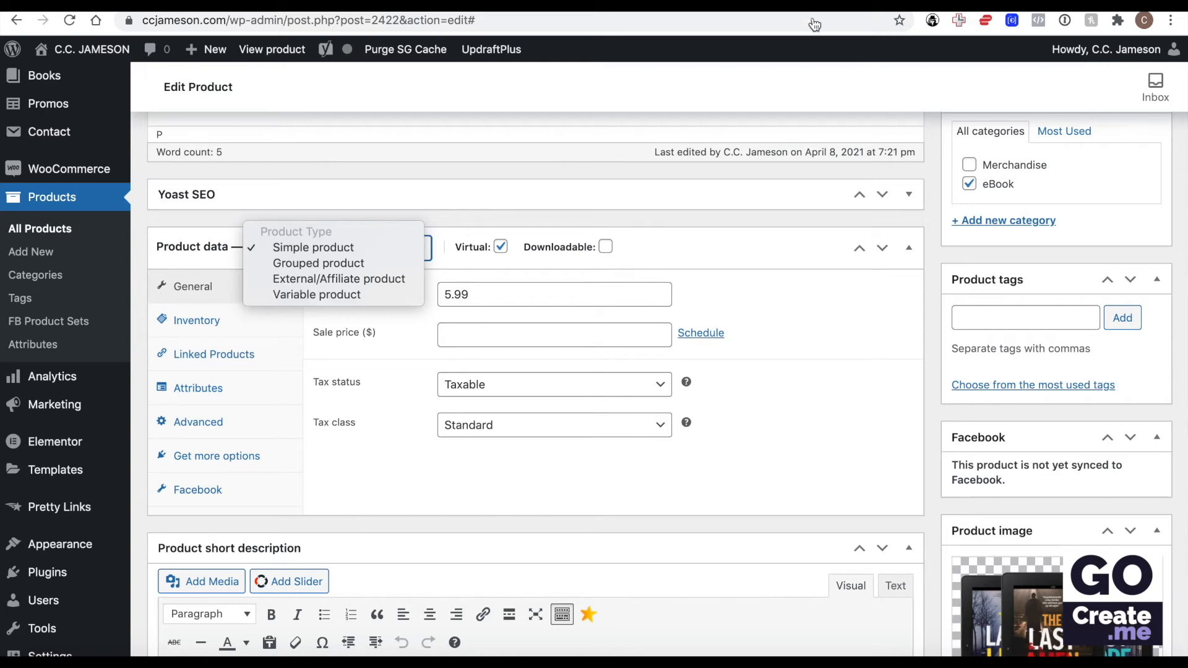
Switch to the dark racerback tank page, open the product for editing, and examine its list of color and size variations.
click(1043, 7)
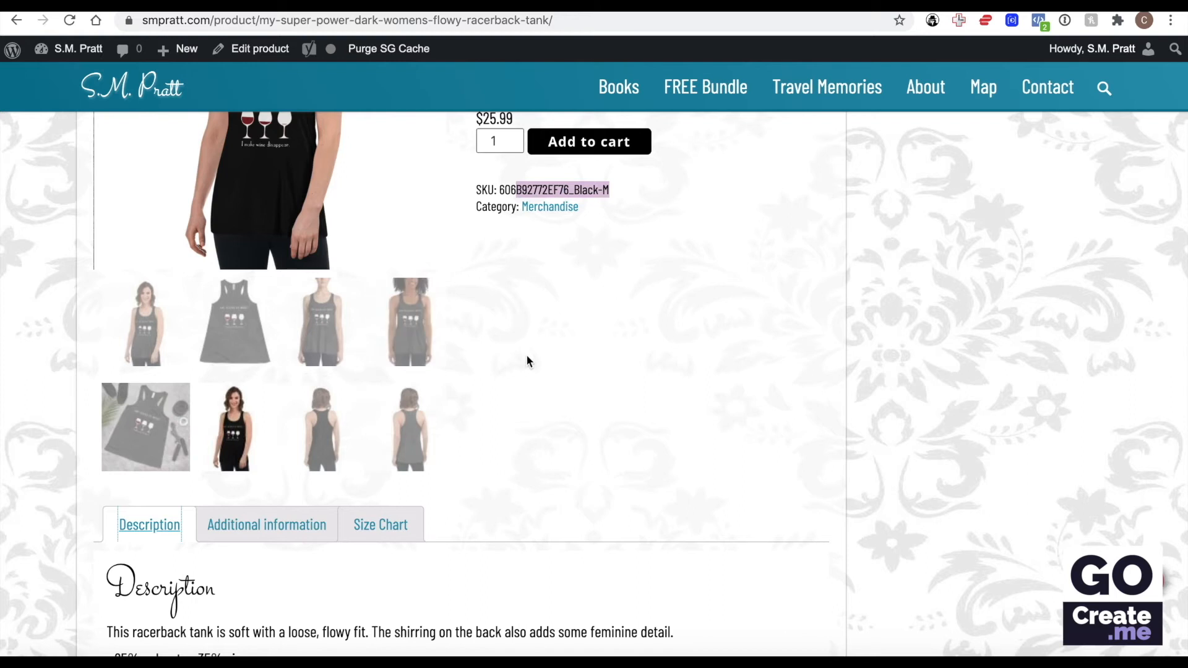
click(276, 50)
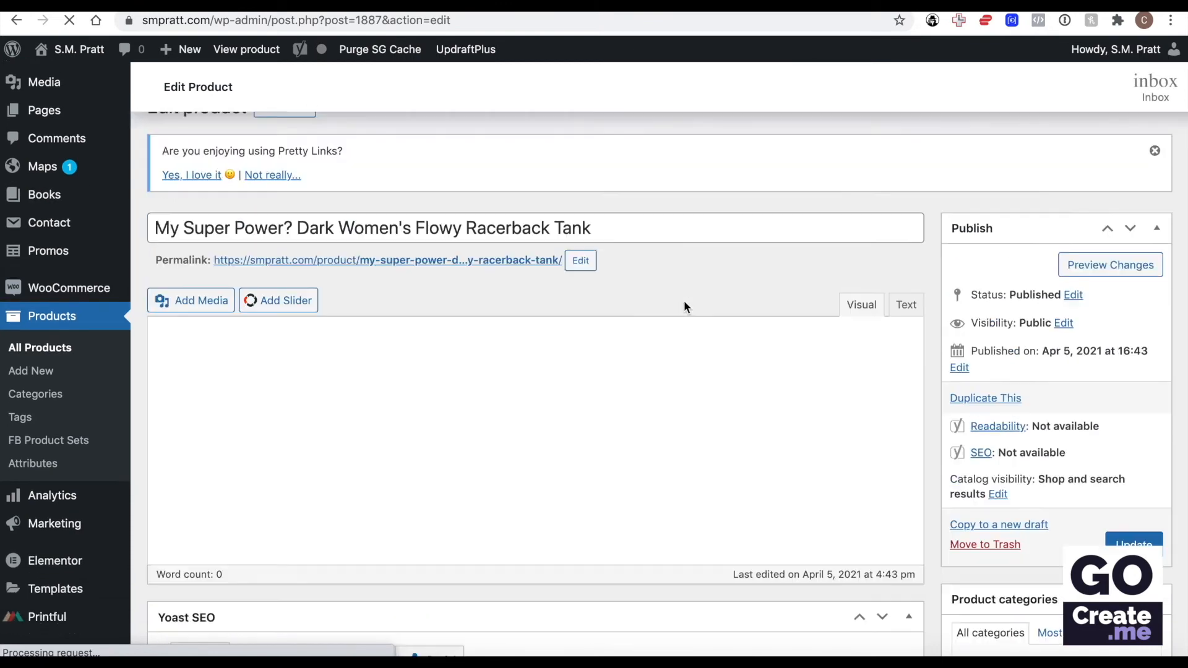
scroll(684, 302, down, 10)
scroll(684, 303, down, 10)
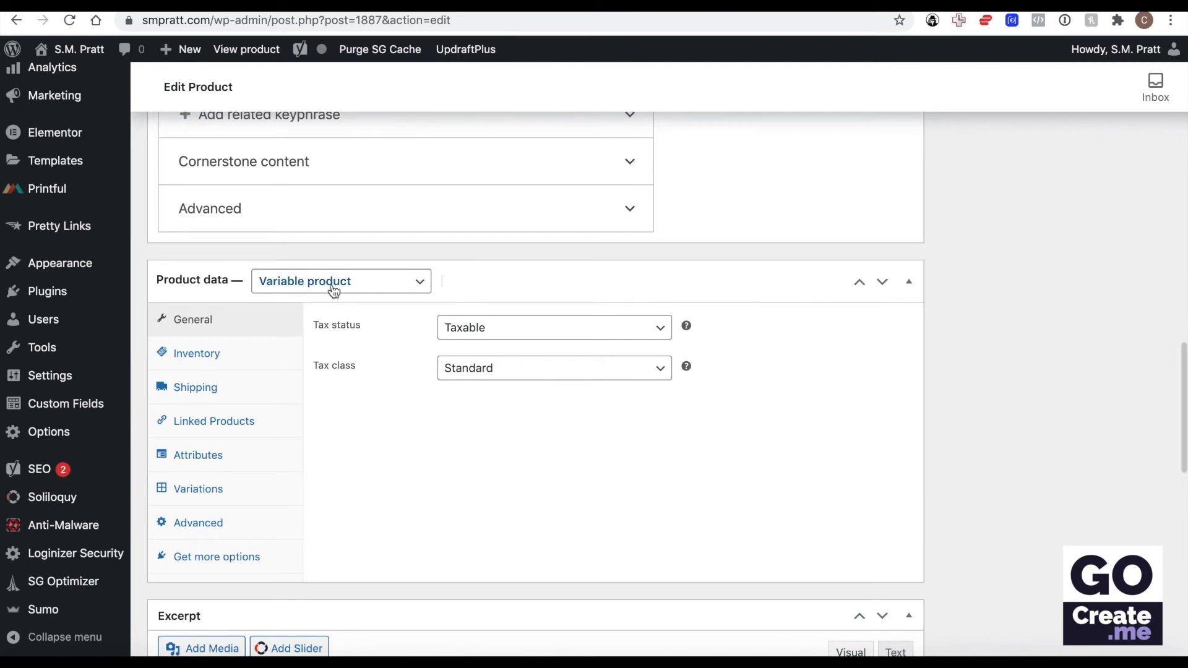
click(225, 489)
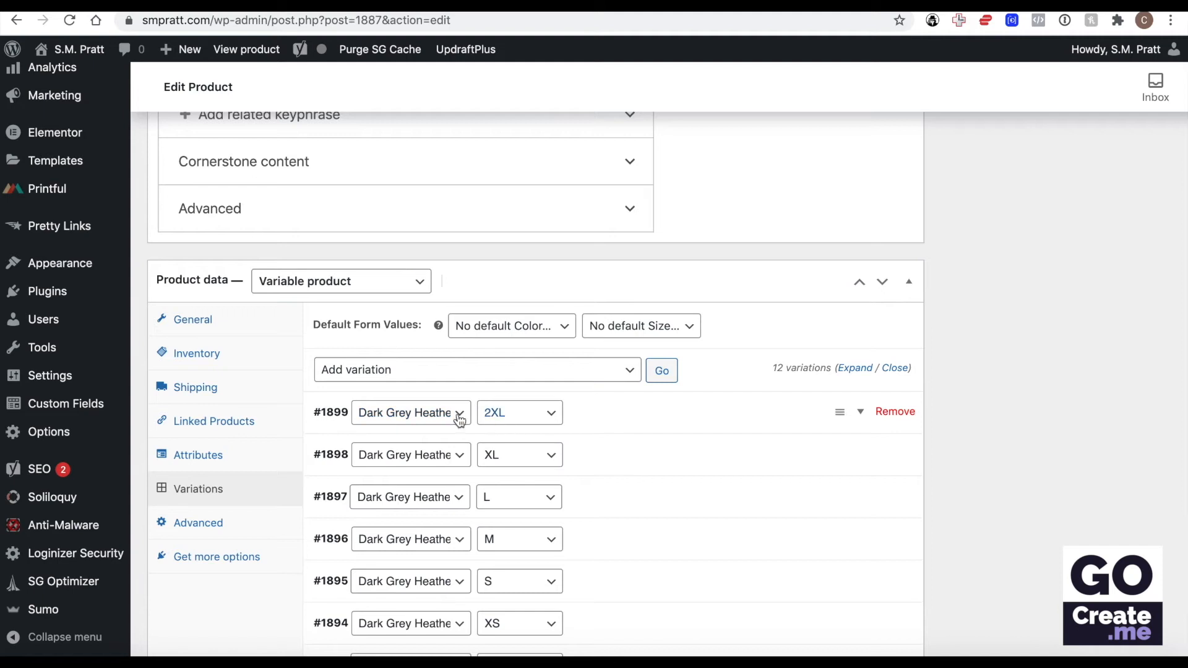
scroll(483, 497, down, 3)
scroll(483, 500, down, 4)
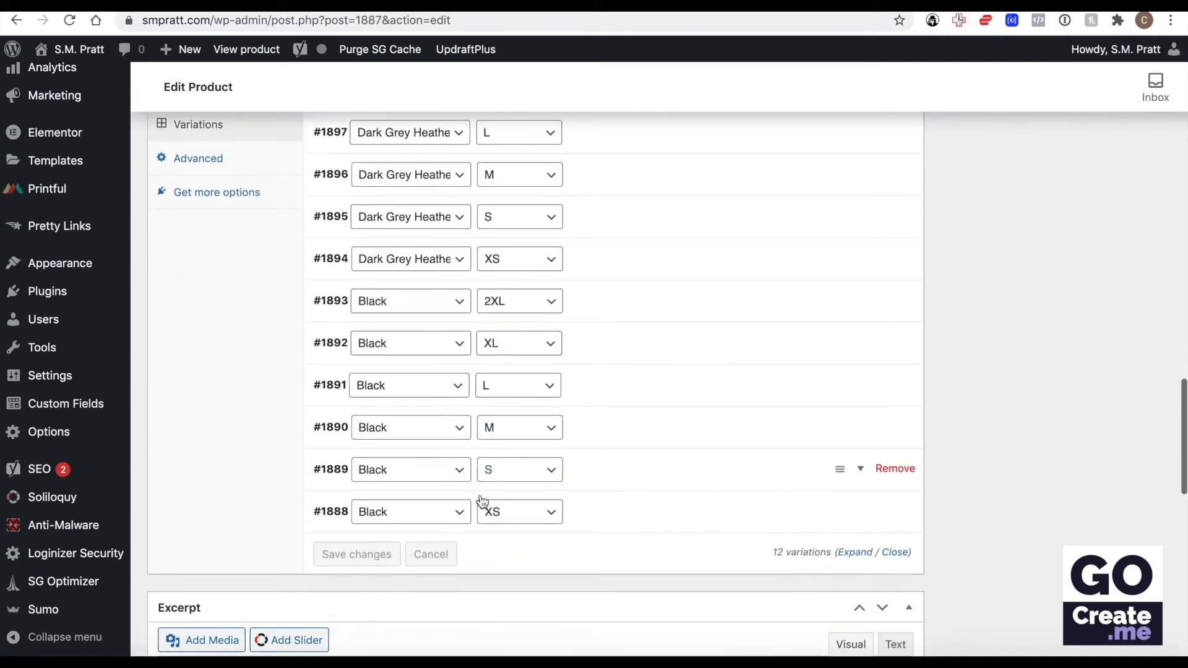
scroll(480, 497, up, 5)
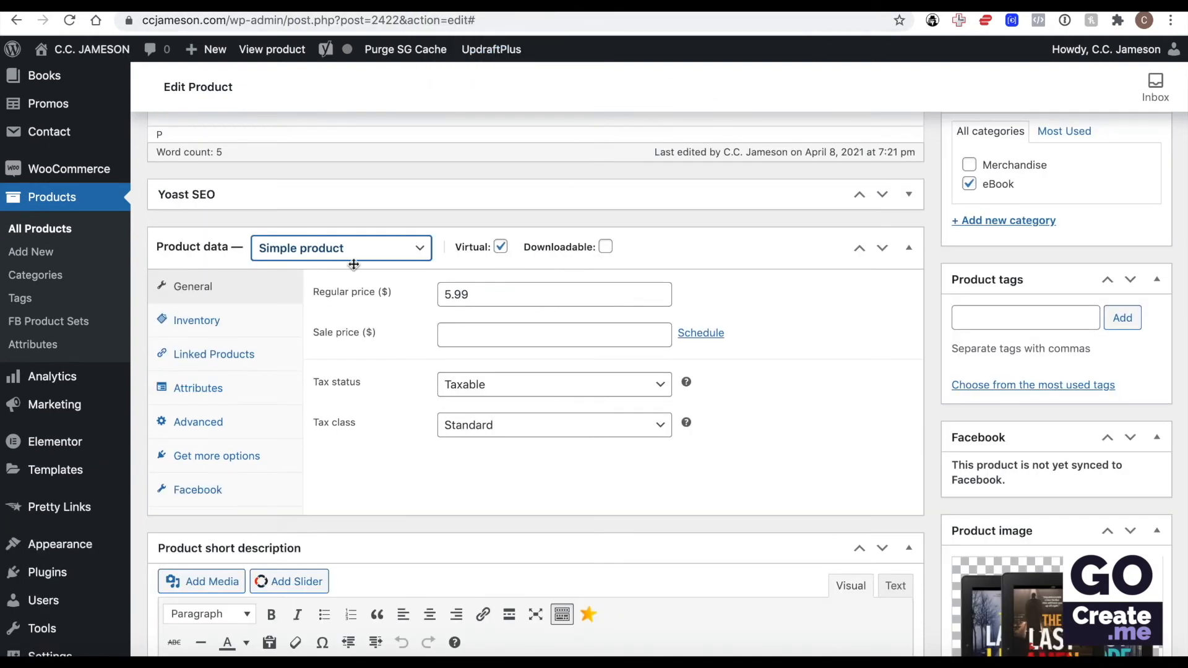
Return to the Bundle 3 eBooks editor and review its product type choices, Virtual setting and regular price.
click(355, 256)
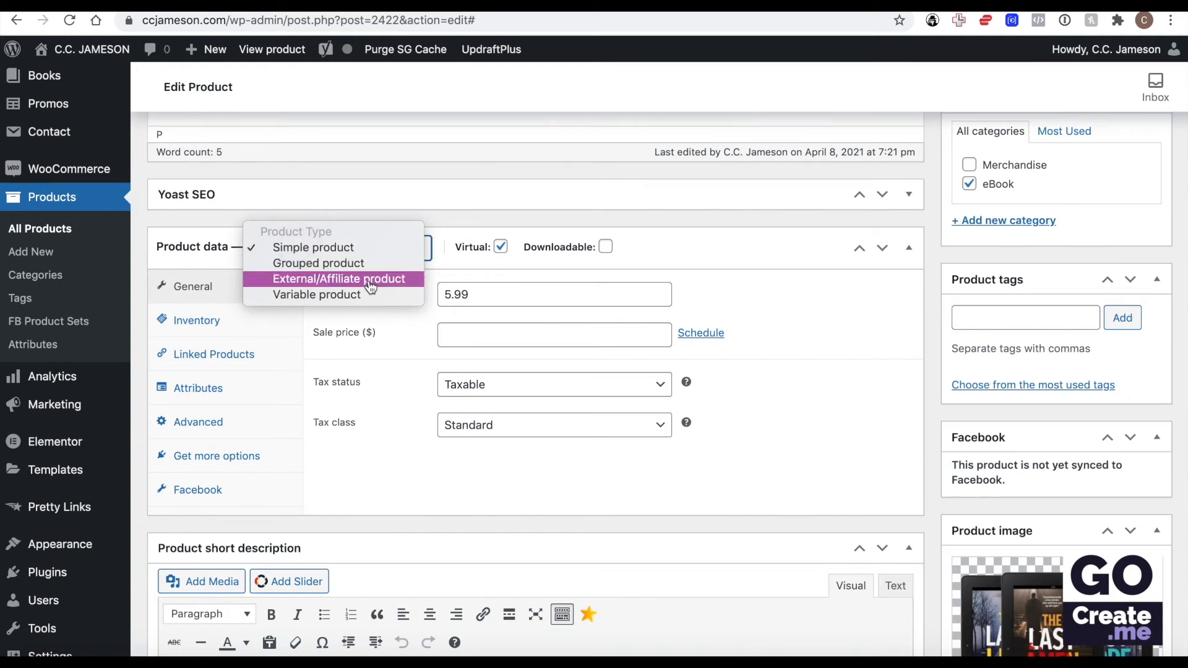
click(519, 277)
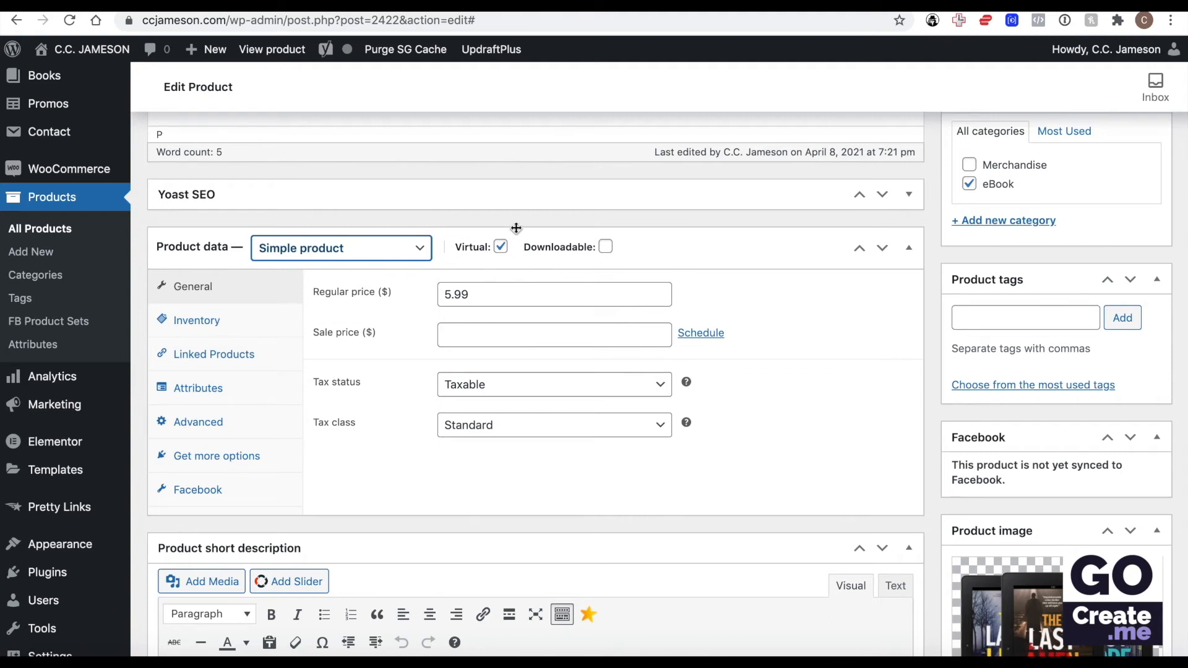
mouse_move(506, 254)
double_click(507, 294)
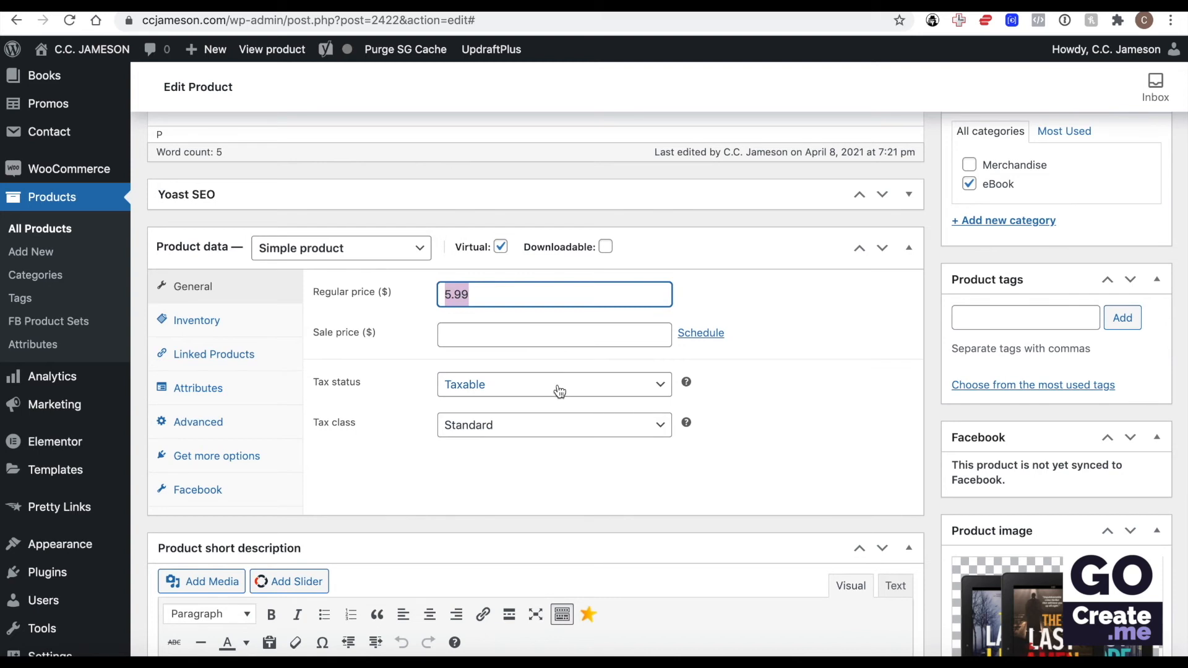
Check the bundle's SKU in its inventory settings, and switch product-level stock management on and back off.
click(250, 322)
triple_click(532, 299)
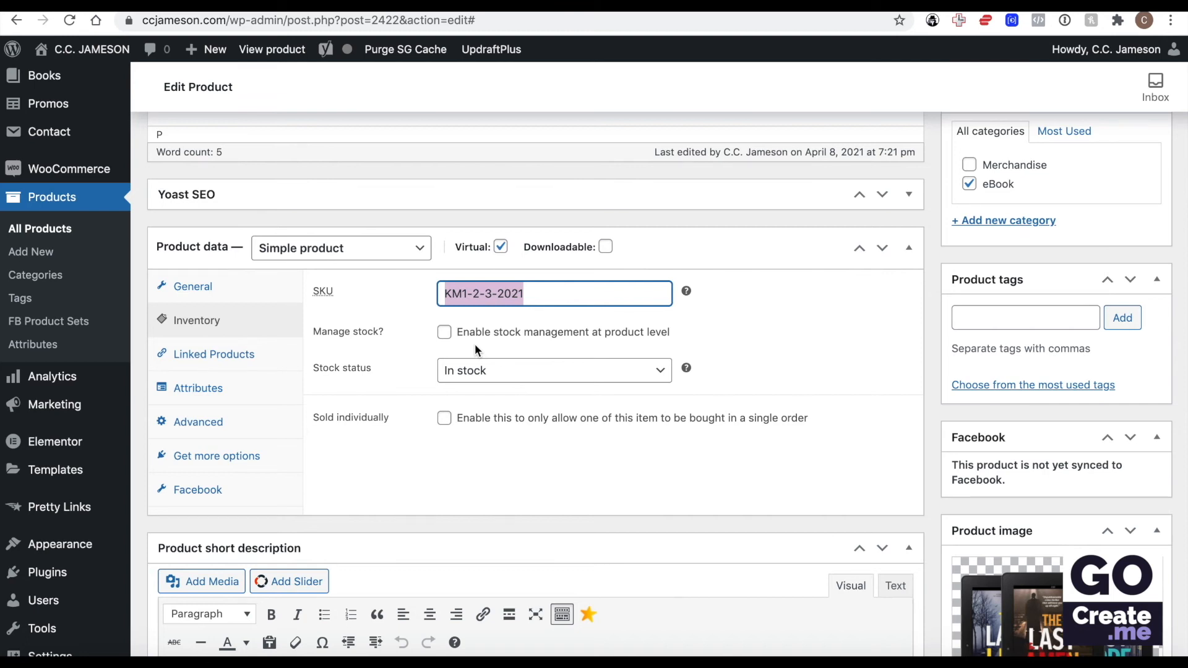
click(444, 333)
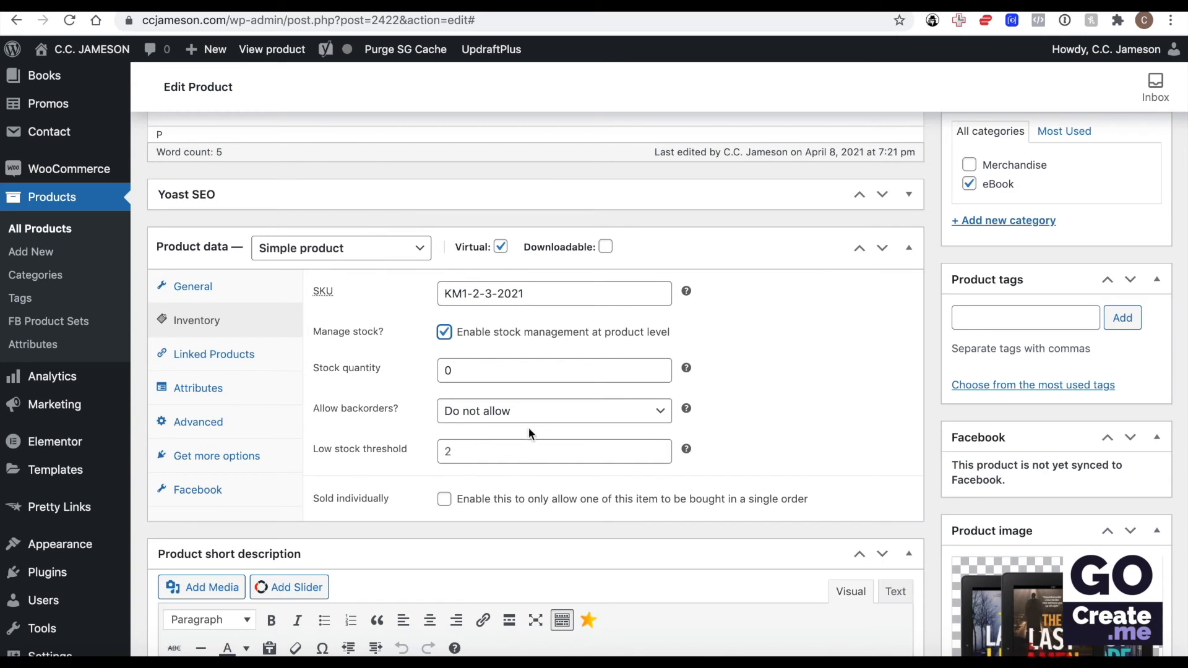
click(444, 333)
Add The Last Lies – eBook as an upsell among the bundle's linked products, and remove it again.
click(262, 357)
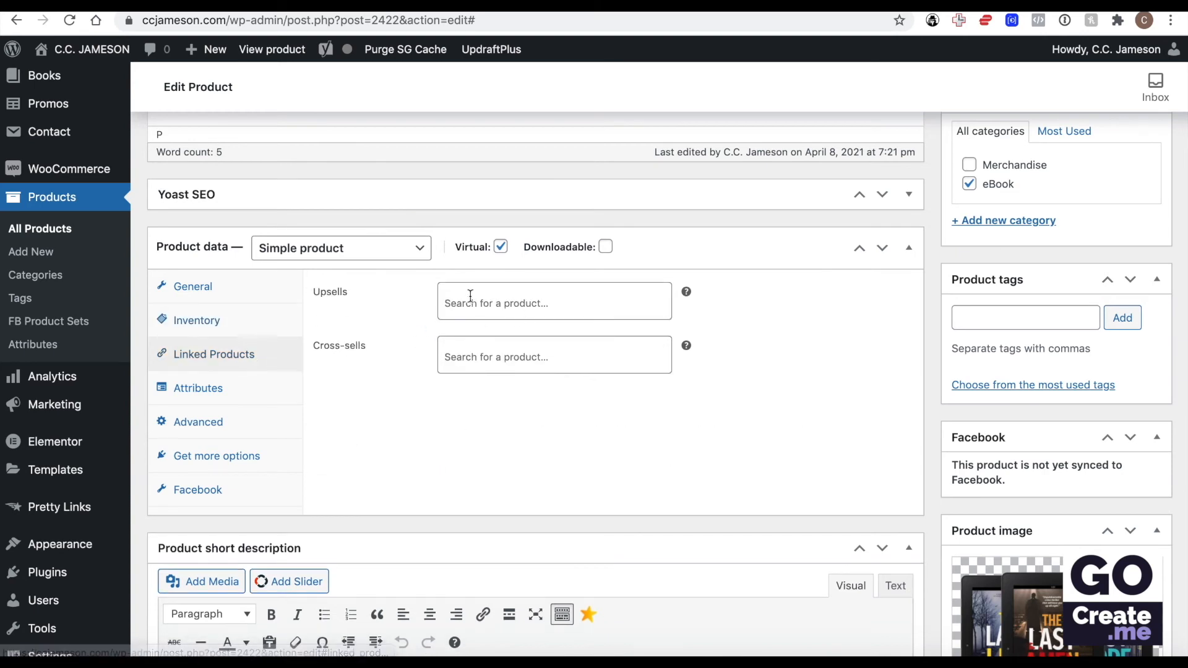
click(574, 303)
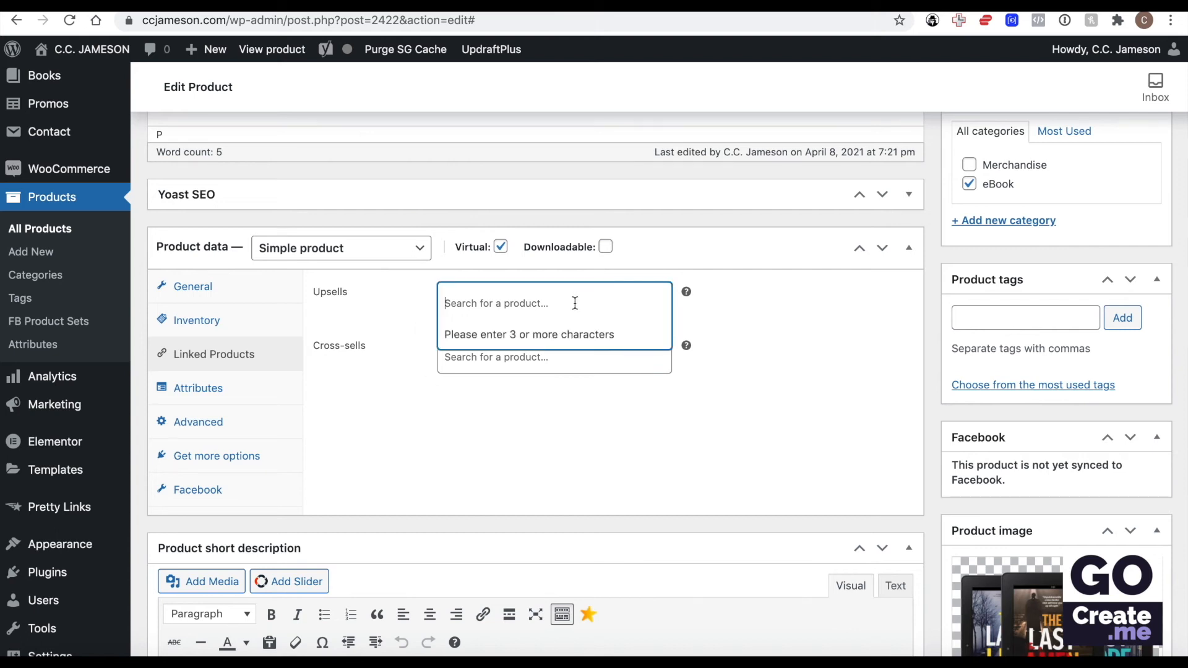
text(the last)
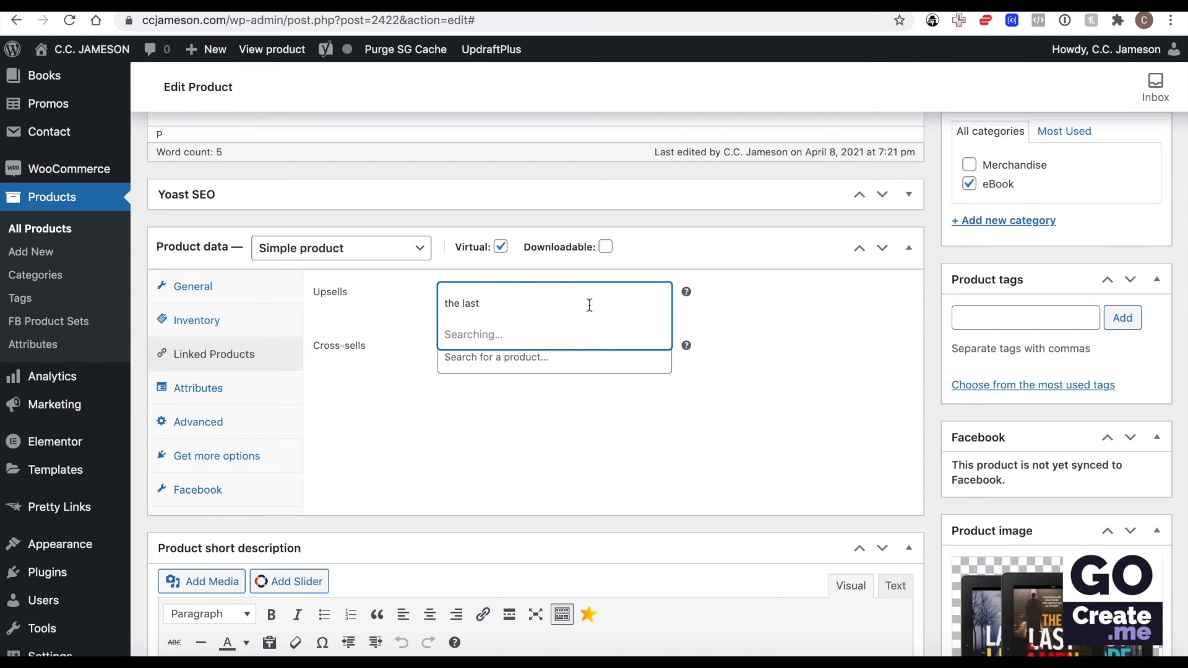
click(540, 334)
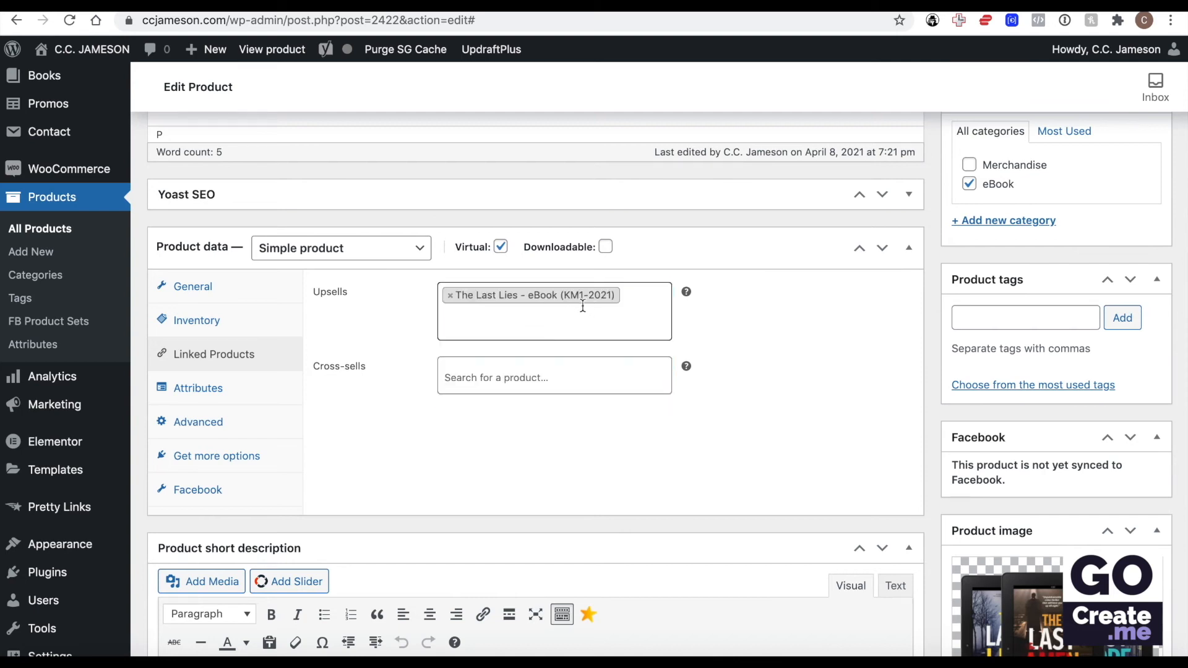
click(450, 296)
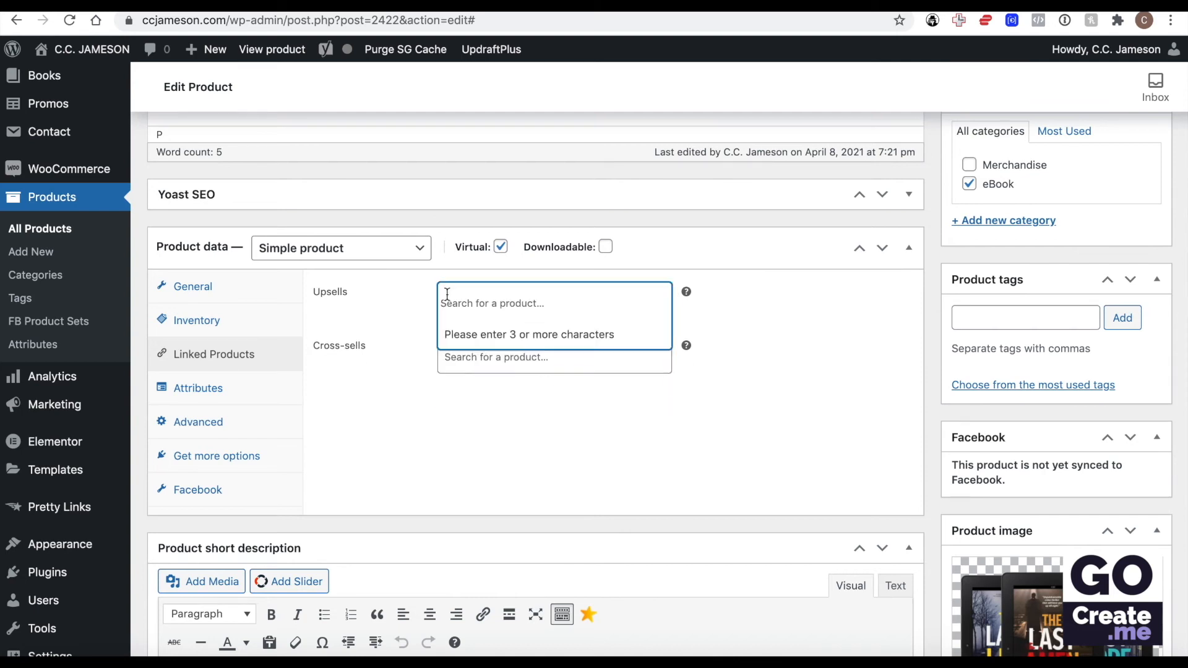
Open the bundle's attributes, and compare them with the racerback tank's attributes by expanding Color.
click(242, 390)
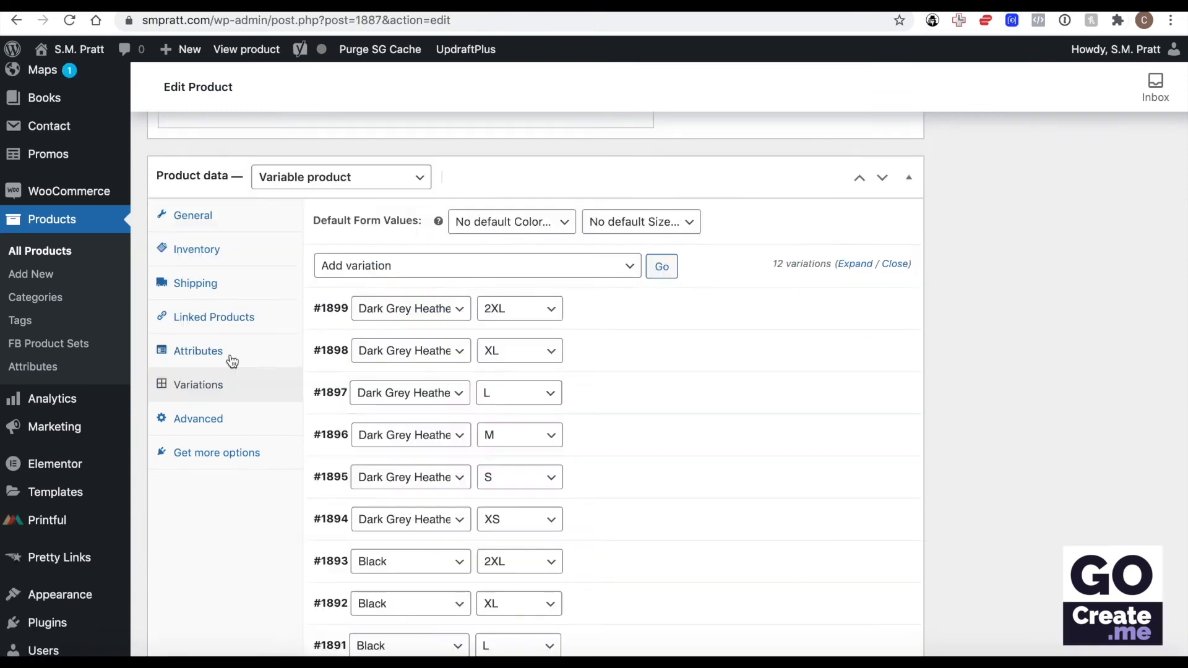
click(229, 359)
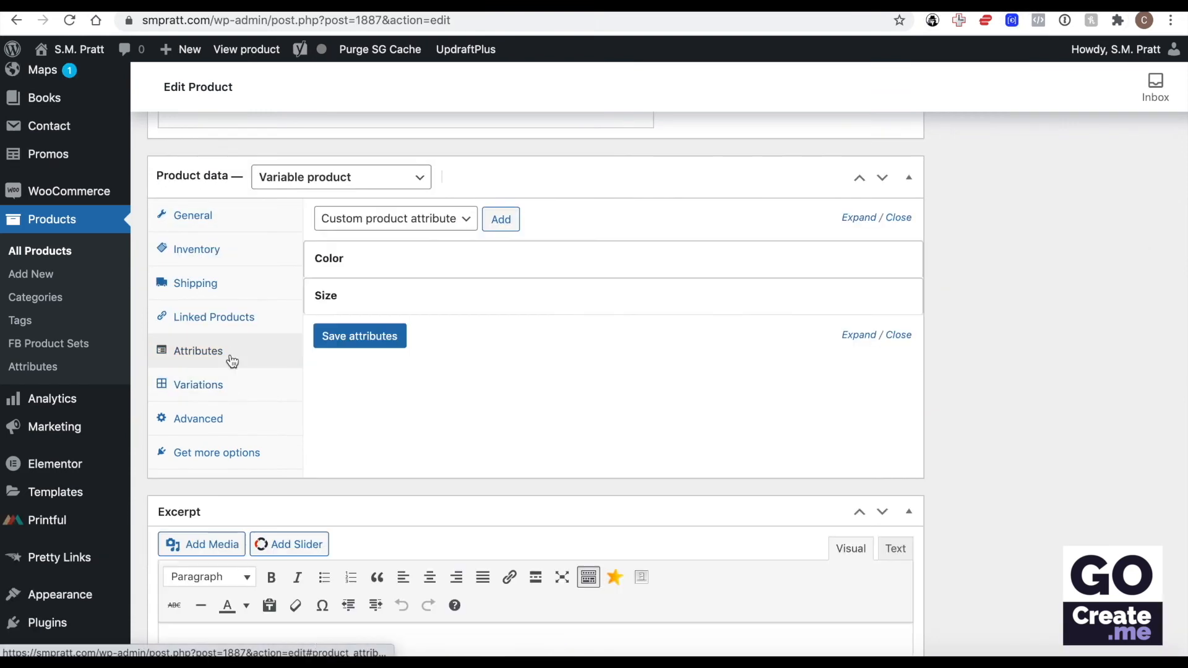
click(481, 259)
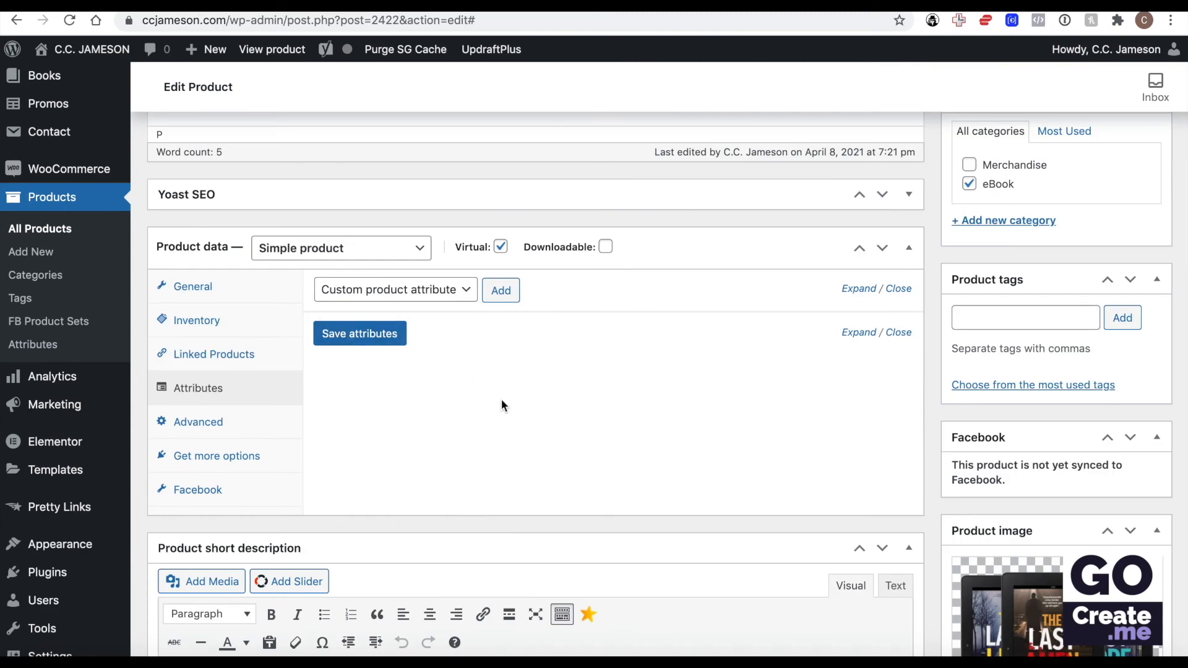
Set the bundle's menu order to 1 in its advanced product data.
click(259, 420)
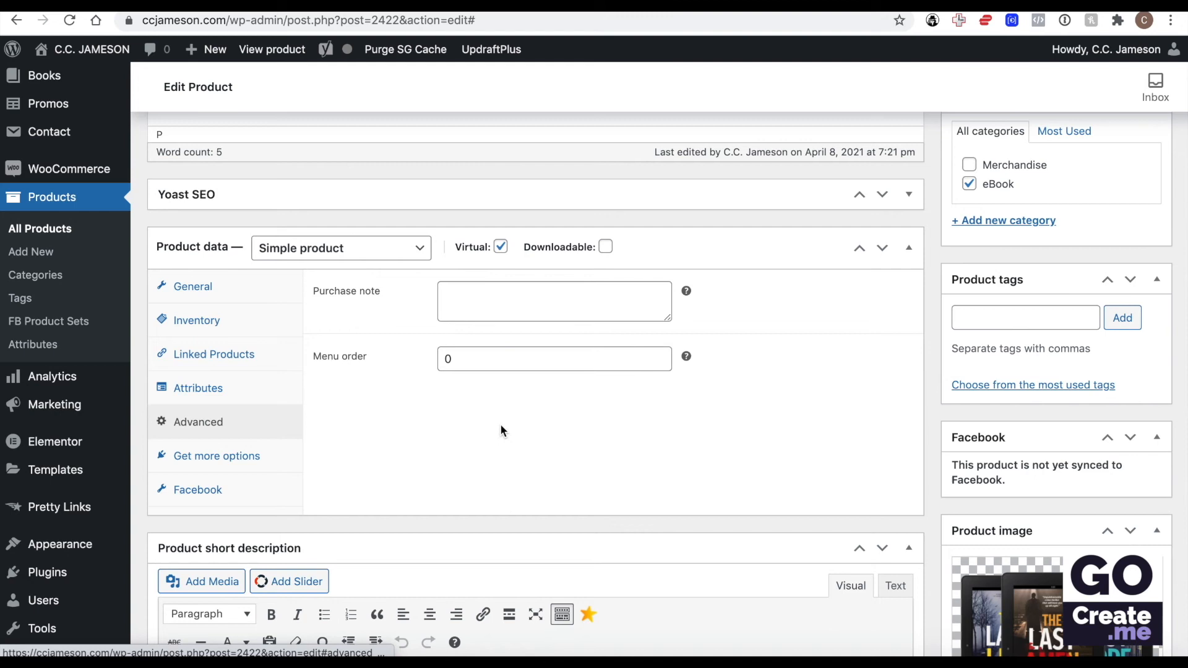
double_click(481, 367)
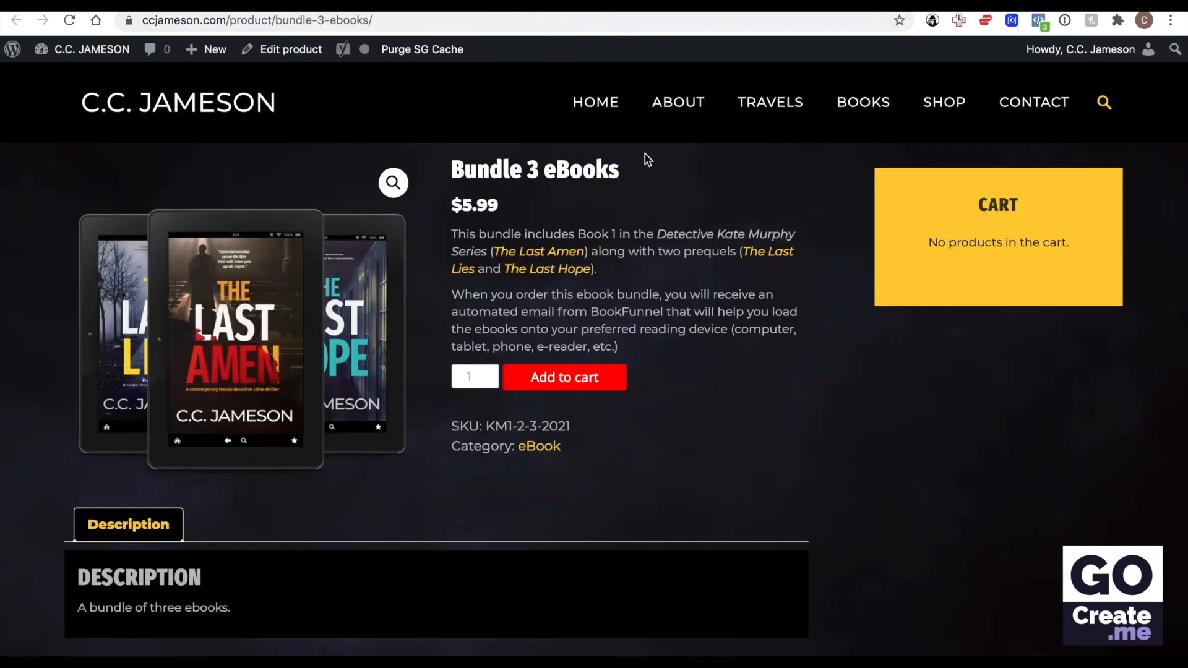
Open the live shop page to check the order of the products, and look at The Last Hope – eBook.
click(942, 102)
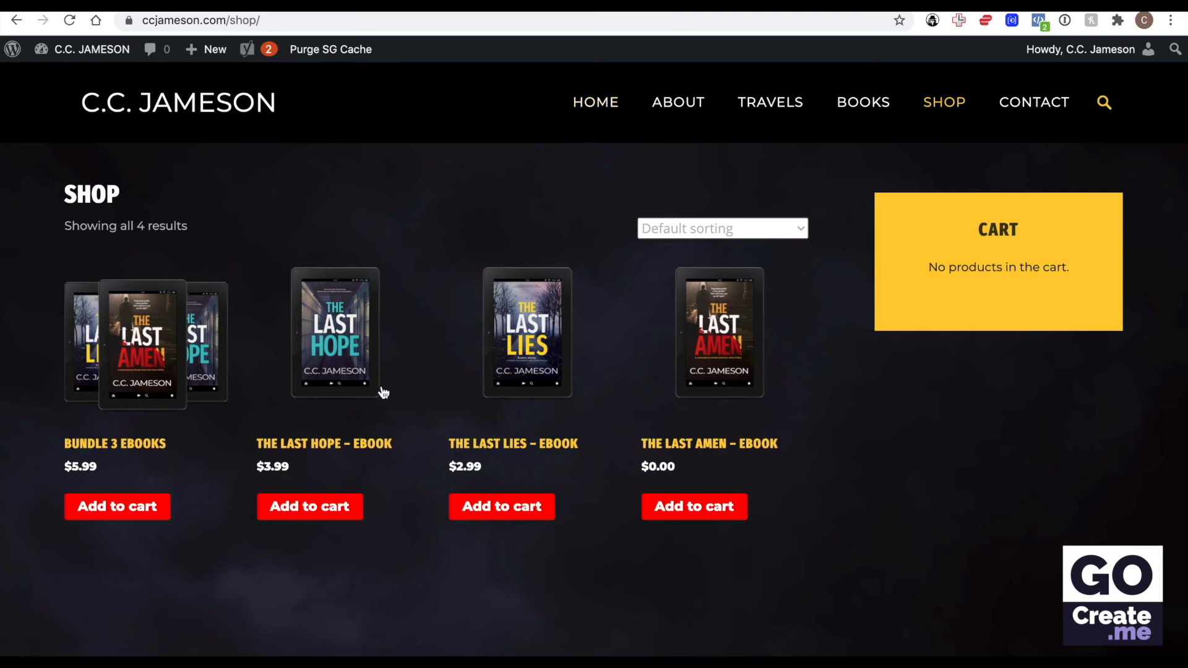
click(343, 358)
scroll(437, 273, down, 12)
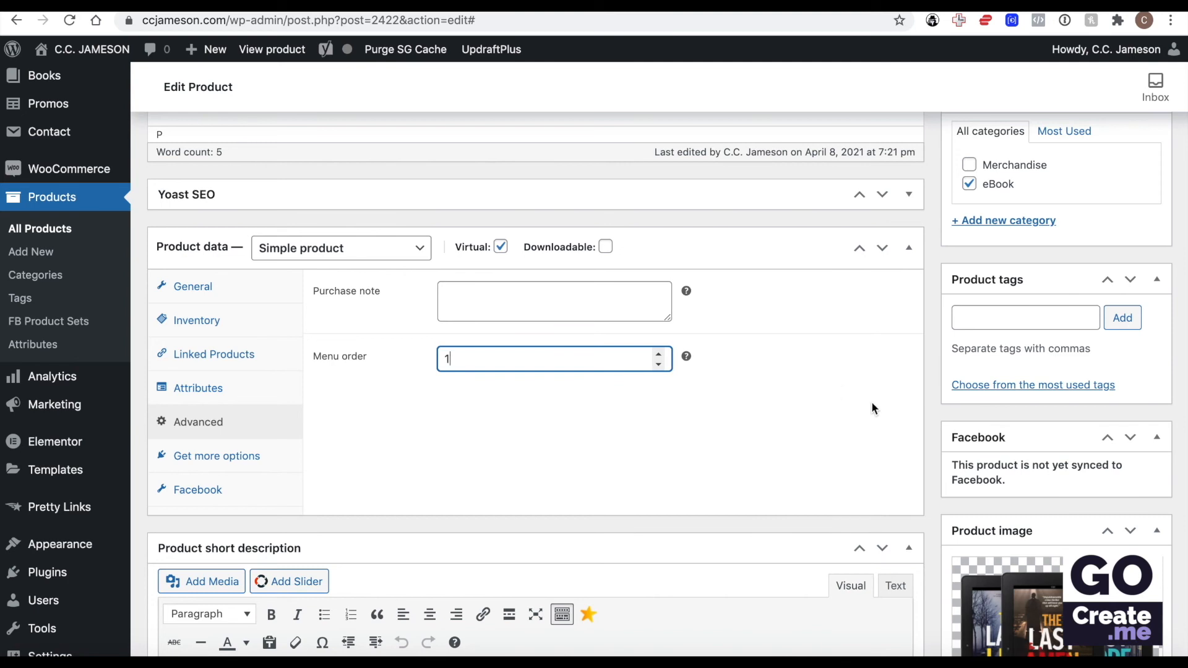
View the recommended extensions offered in the bundle's product data.
scroll(872, 408, down, 2)
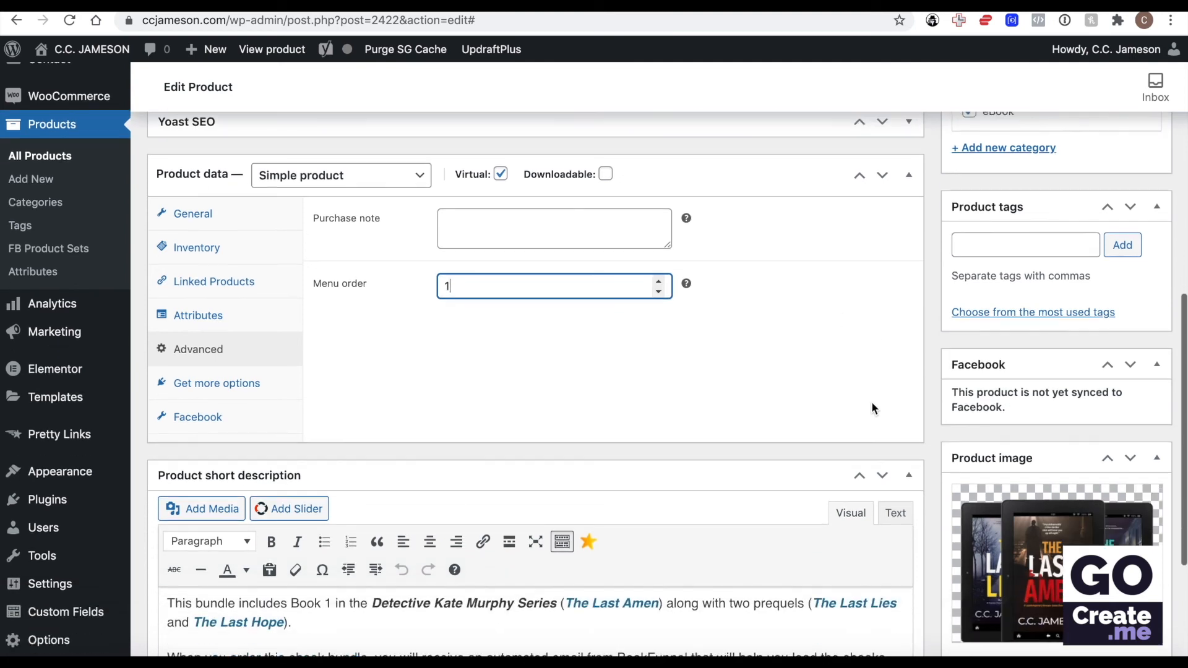
click(251, 384)
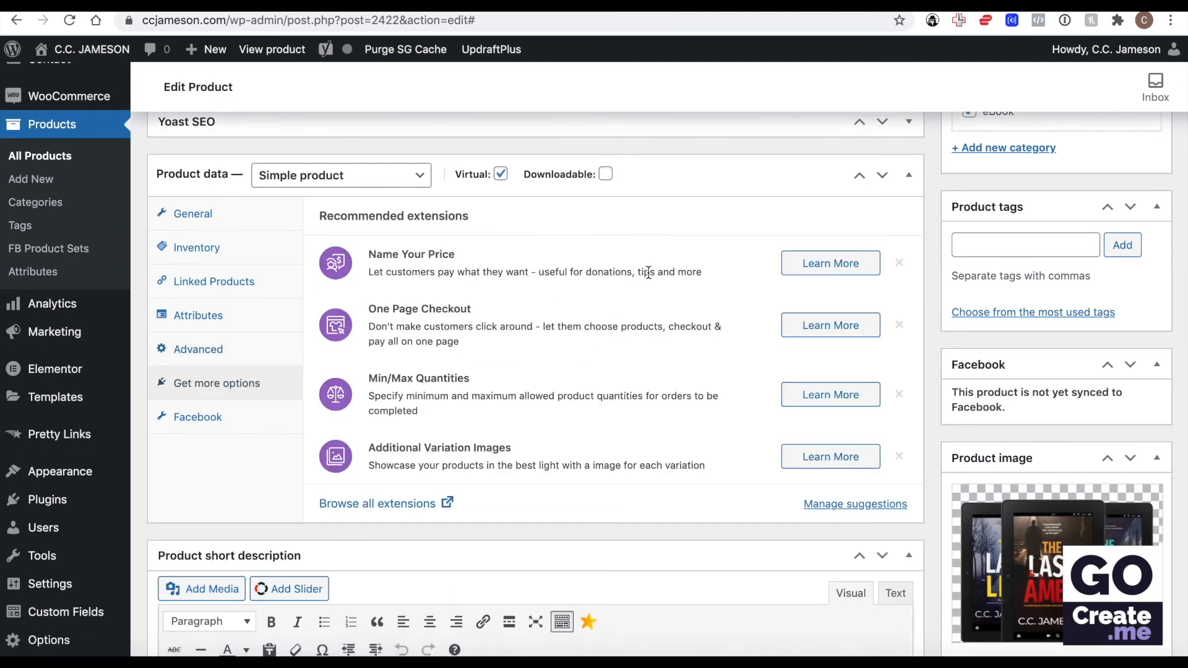
scroll(648, 273, down, 1)
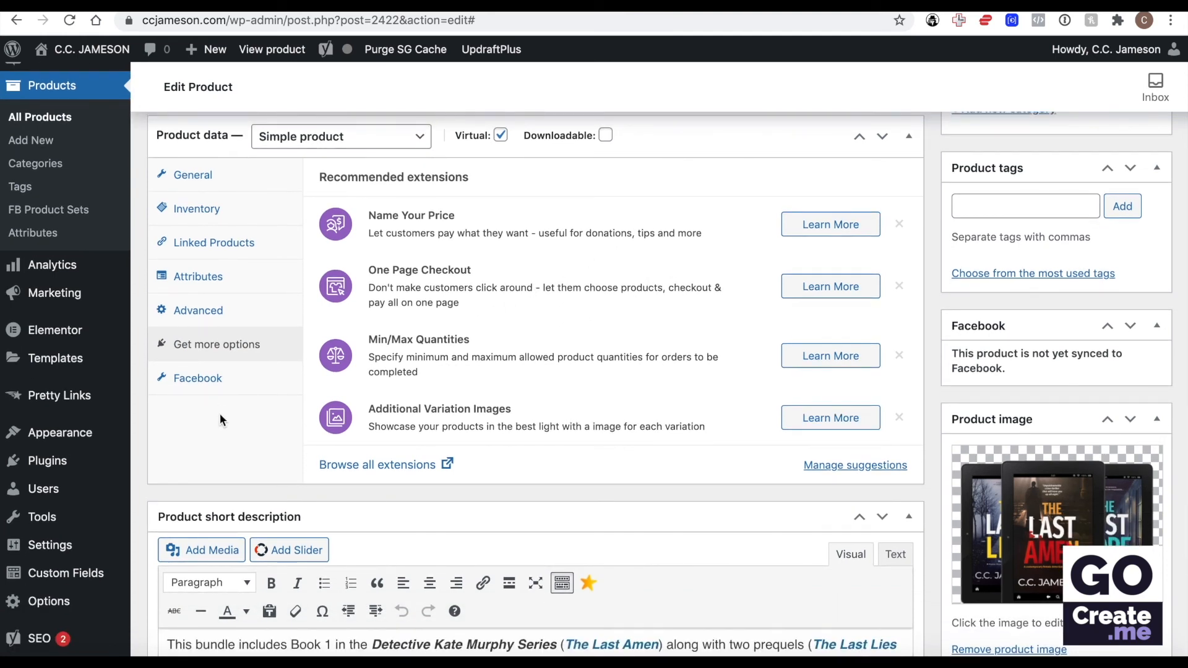
Set the bundle's Facebook sync to Do not sync, choosing to remove it from sync and delete it from the Facebook catalog.
click(230, 390)
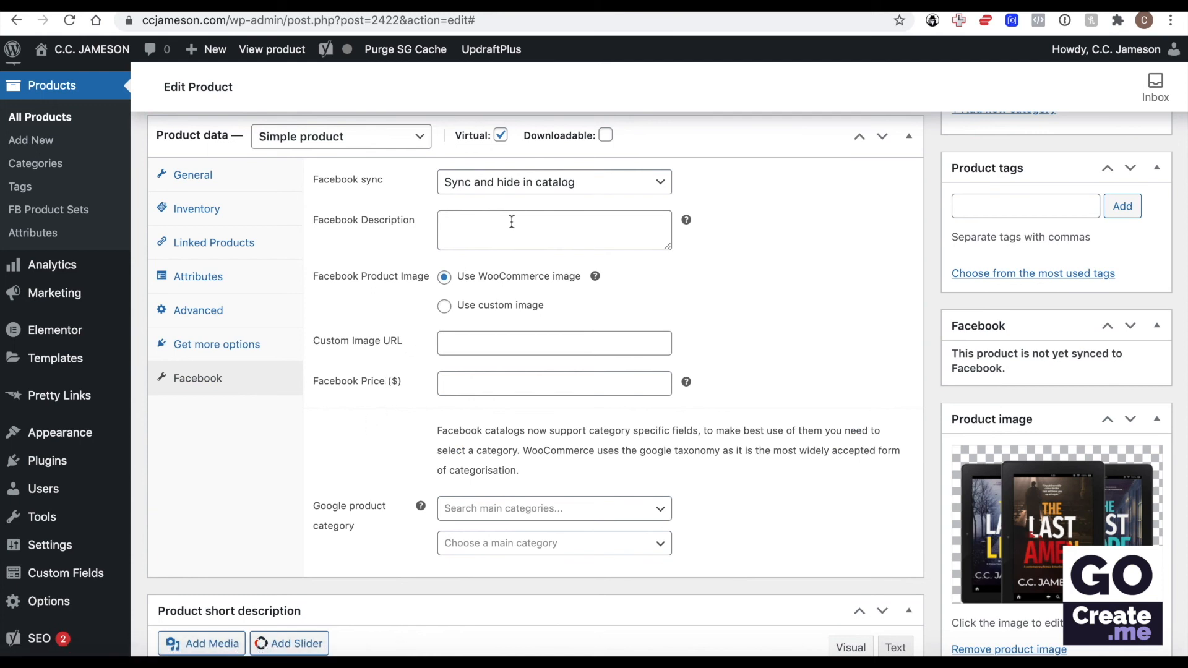
click(506, 197)
click(494, 193)
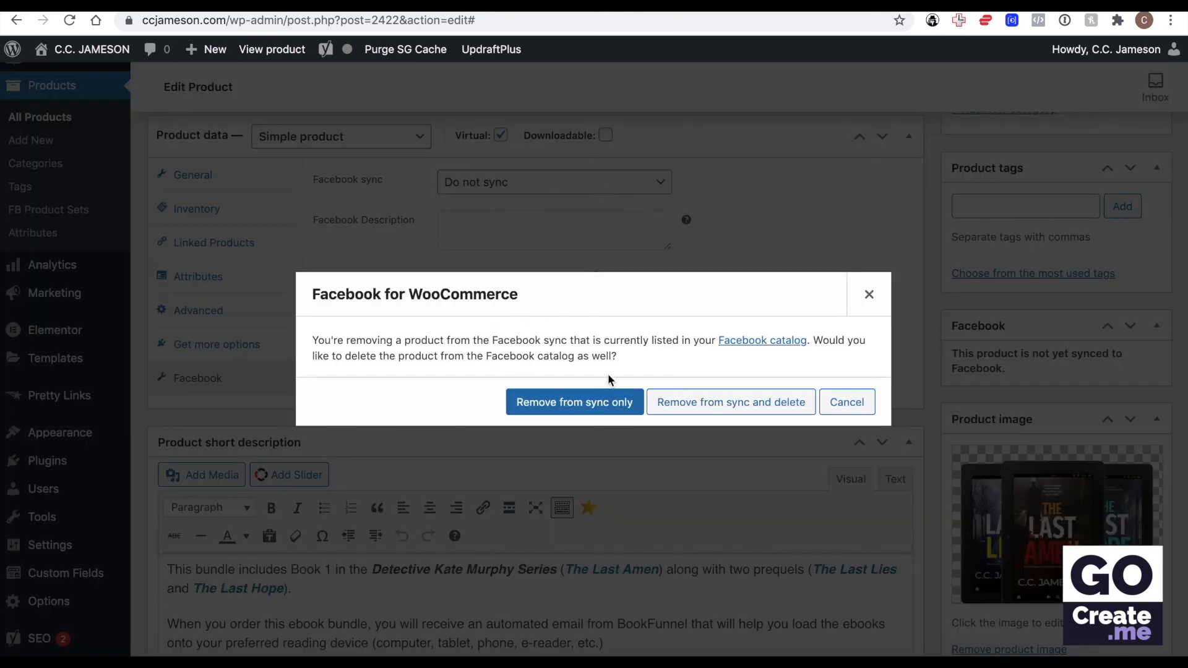
click(719, 403)
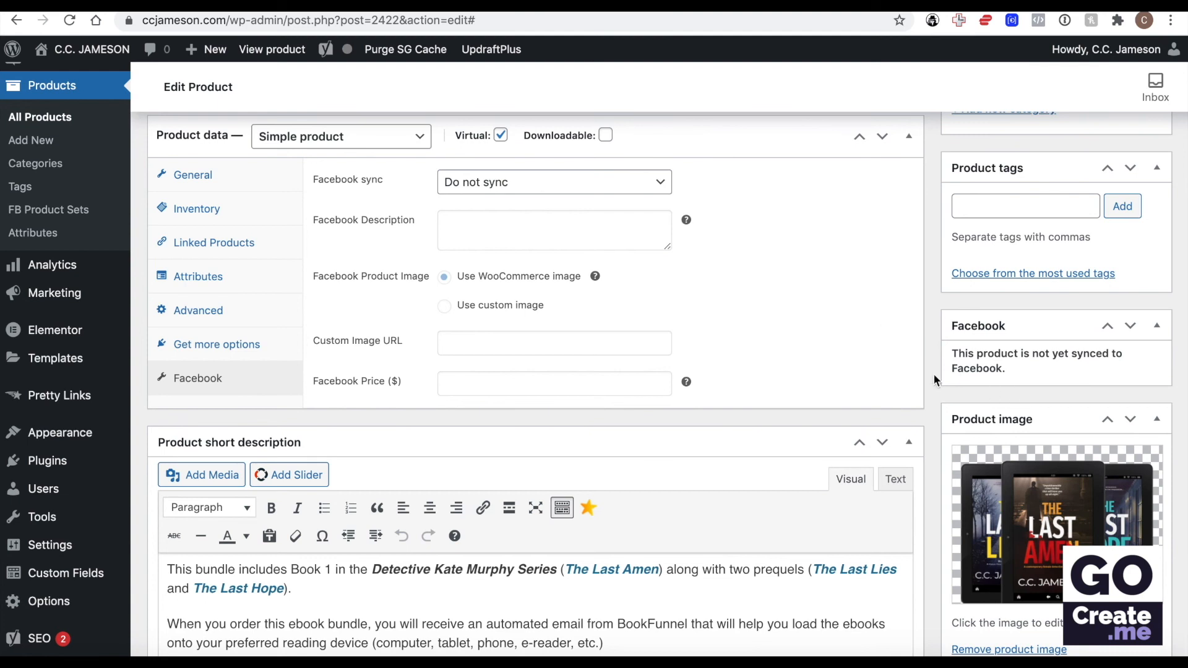
scroll(824, 362, up, 2)
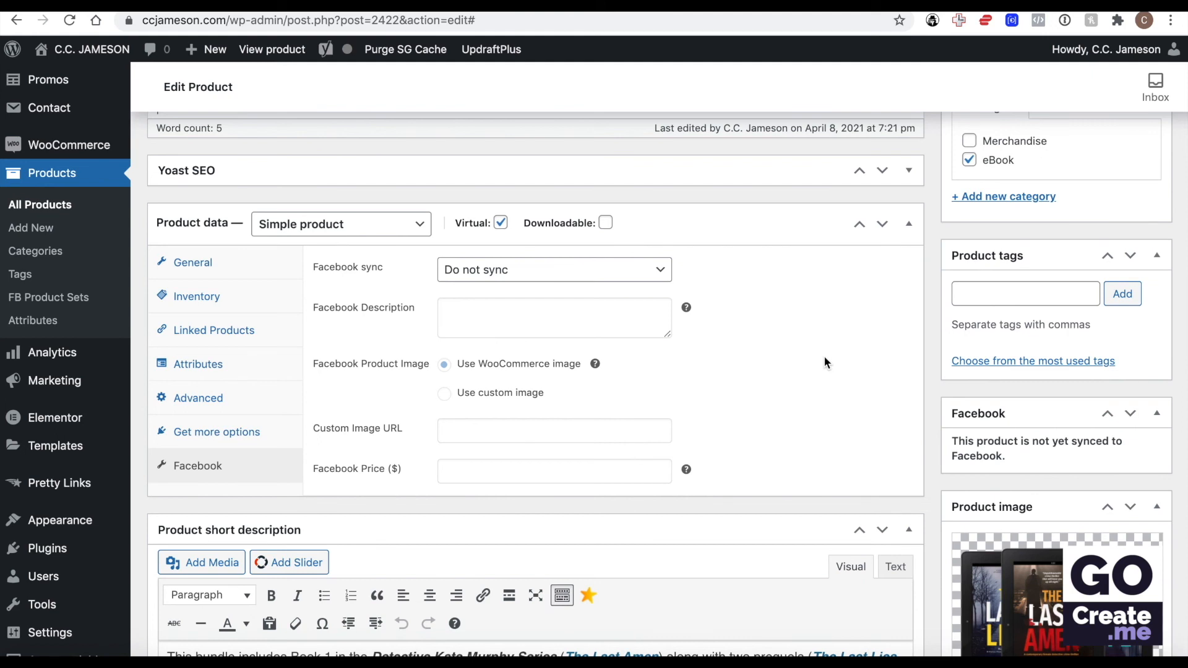
scroll(825, 362, down, 1)
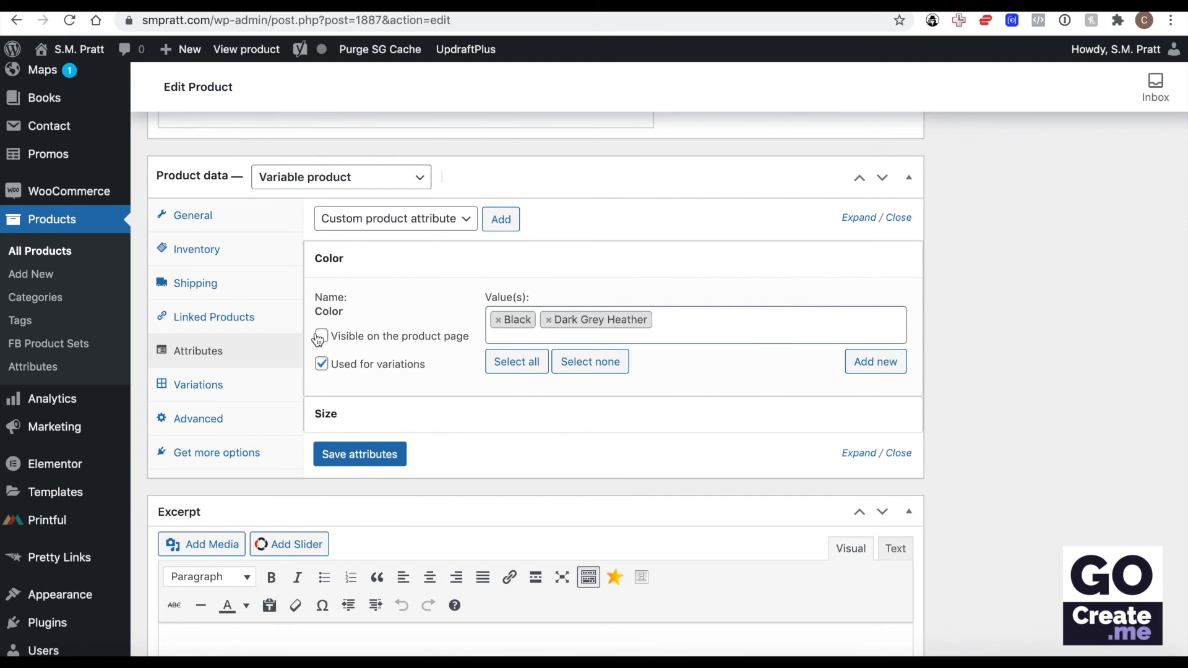
Review the variable product's variations, general tax settings and inventory options in its product data.
click(229, 384)
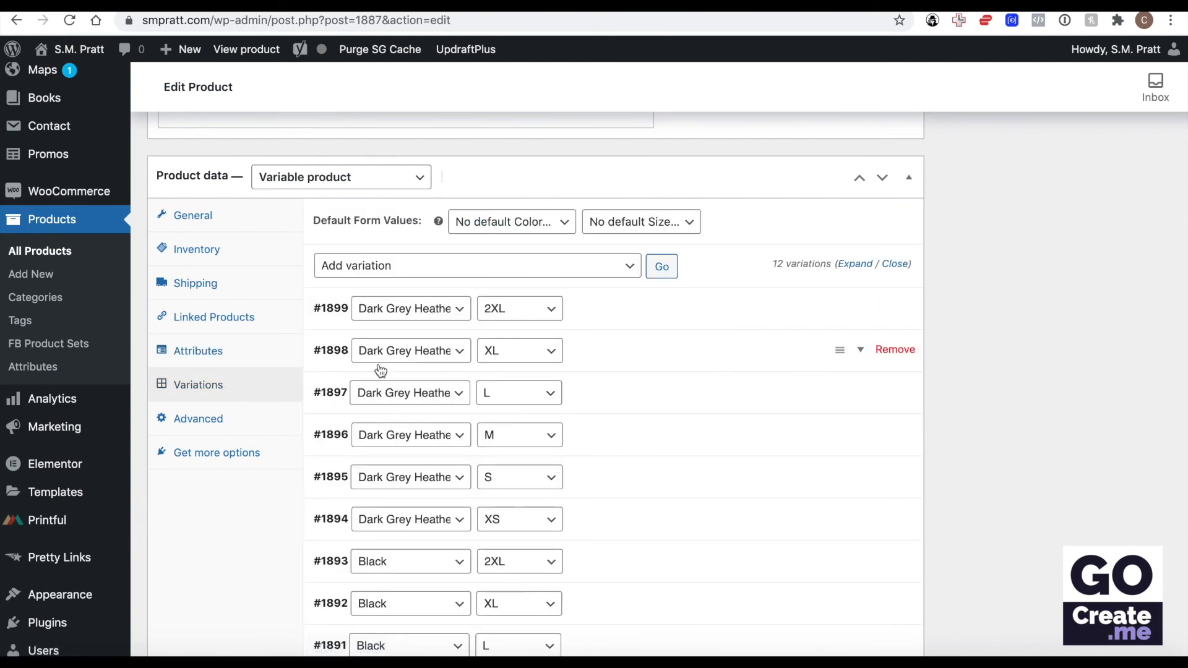
click(244, 222)
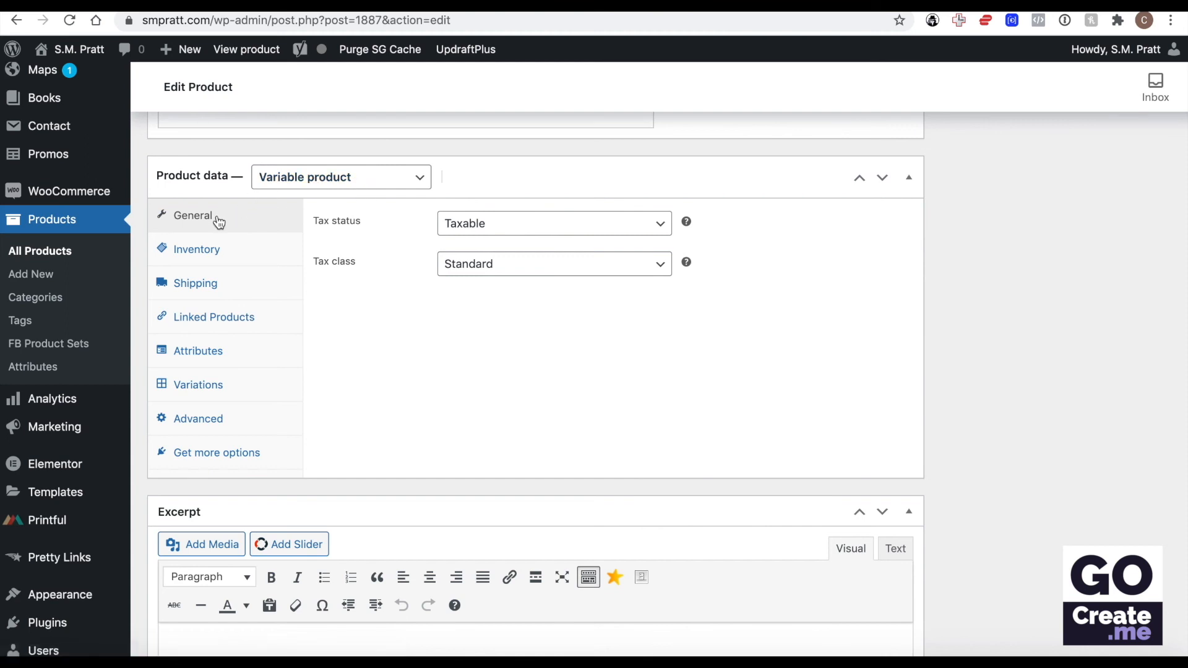
click(221, 248)
click(488, 224)
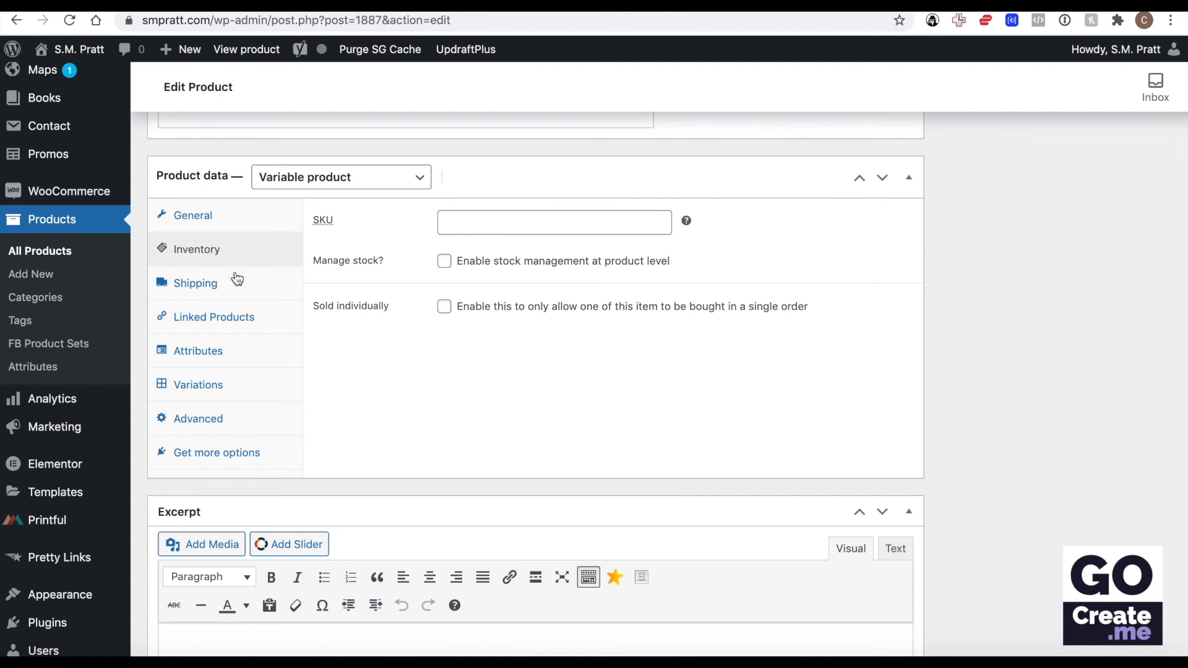
View the variable product's shipping data and check which shipping classes are available.
click(215, 287)
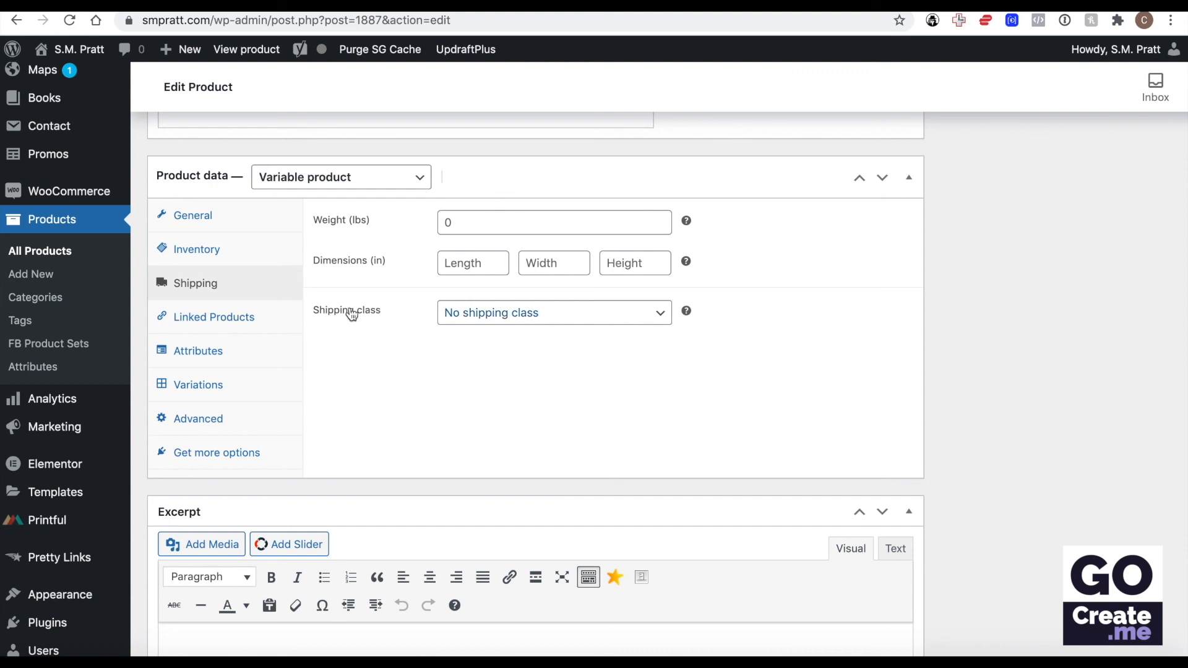
click(527, 314)
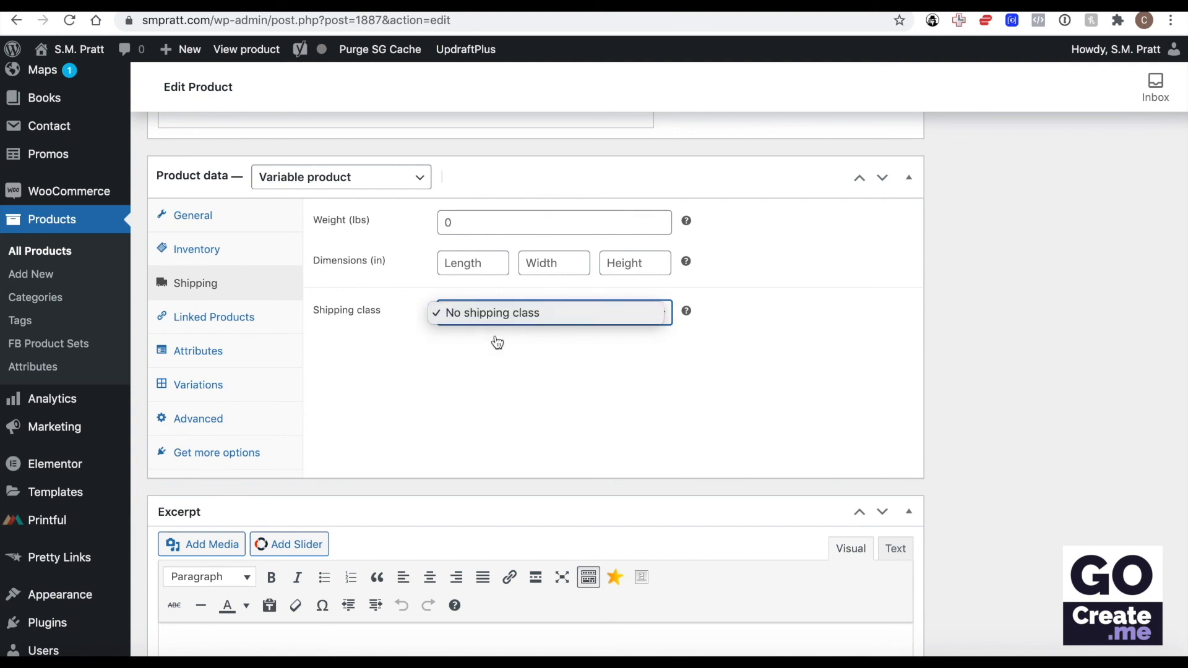
click(481, 364)
Open the WooCommerce settings in a separate browser tab and view the store's shipping settings.
mouse_move(116, 199)
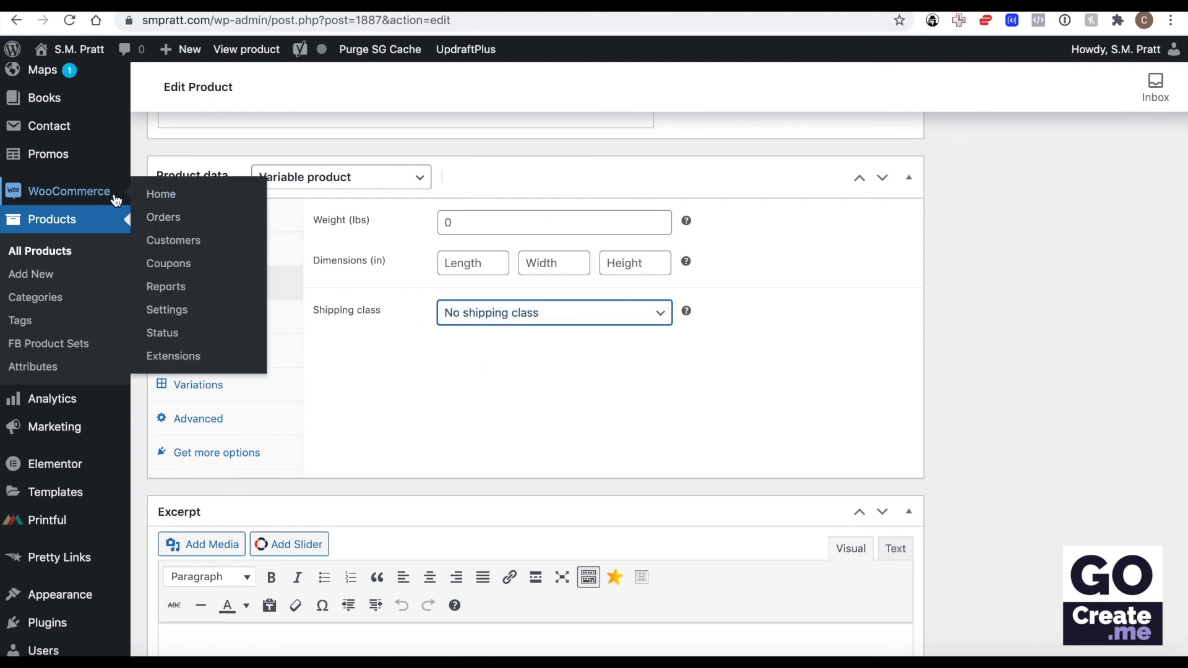
right_click(176, 306)
click(199, 312)
click(696, 4)
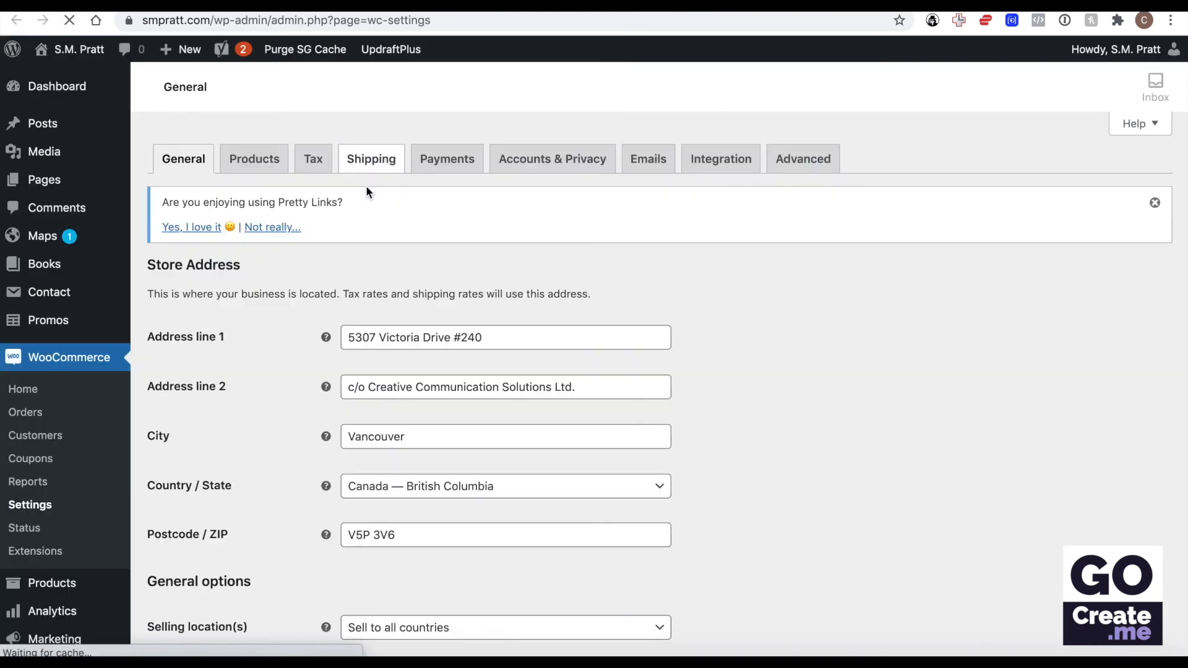
click(370, 164)
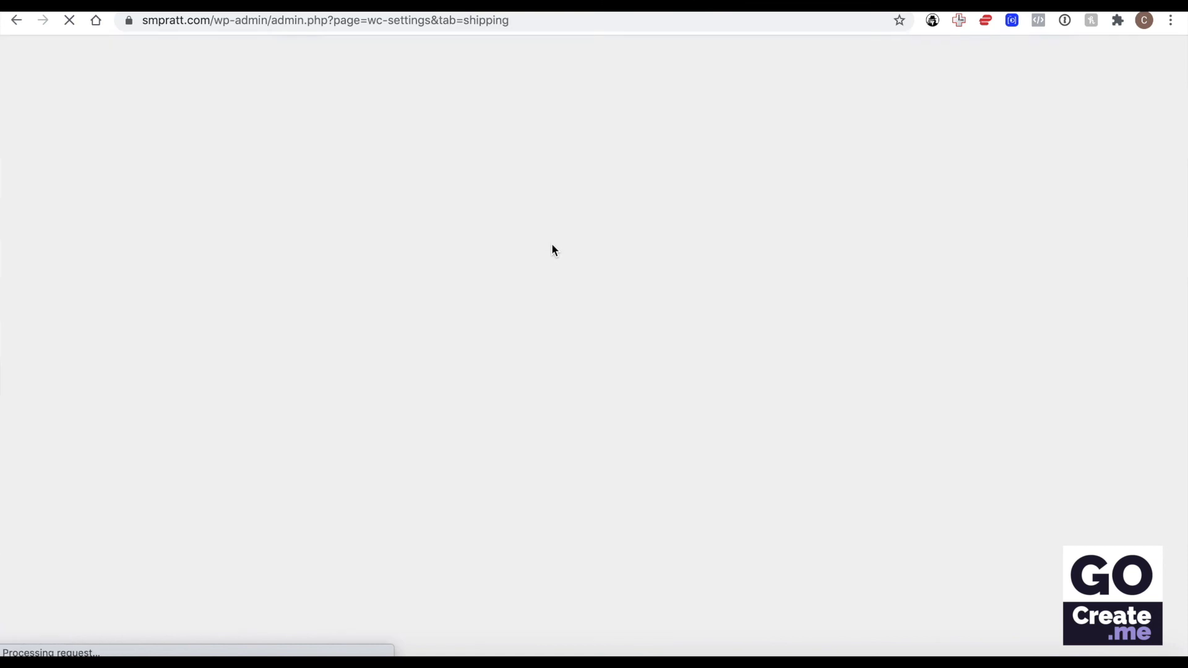
click(376, 260)
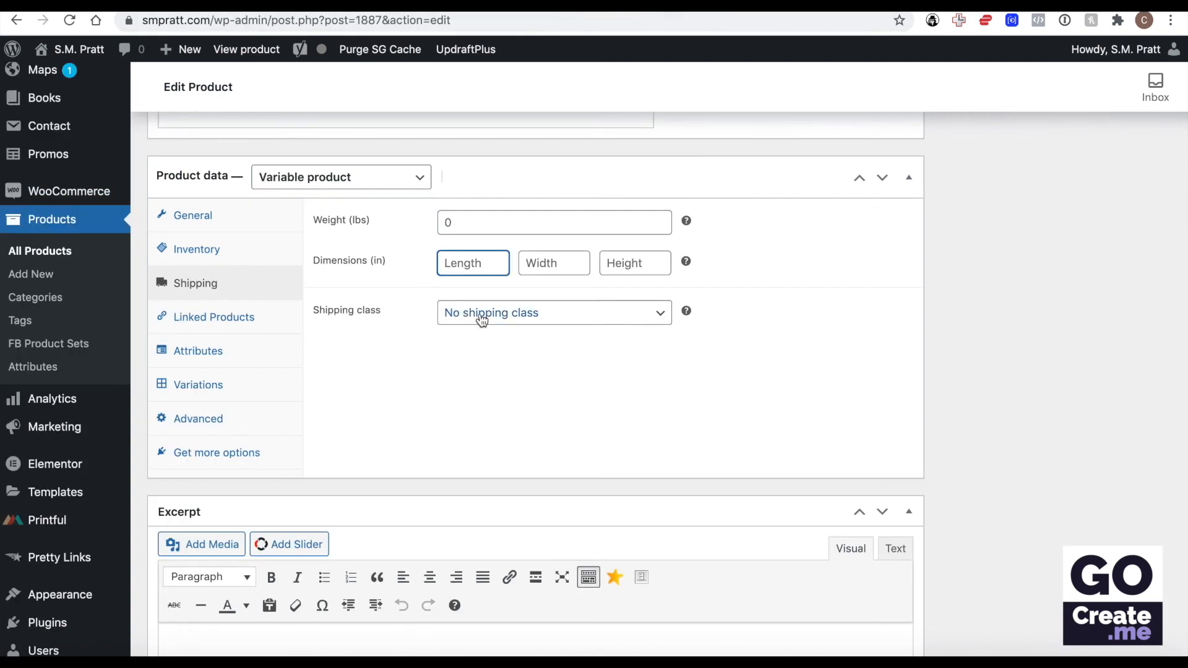
Look over the product's excerpt, size chart and short description sections below the product data.
scroll(334, 430, down, 10)
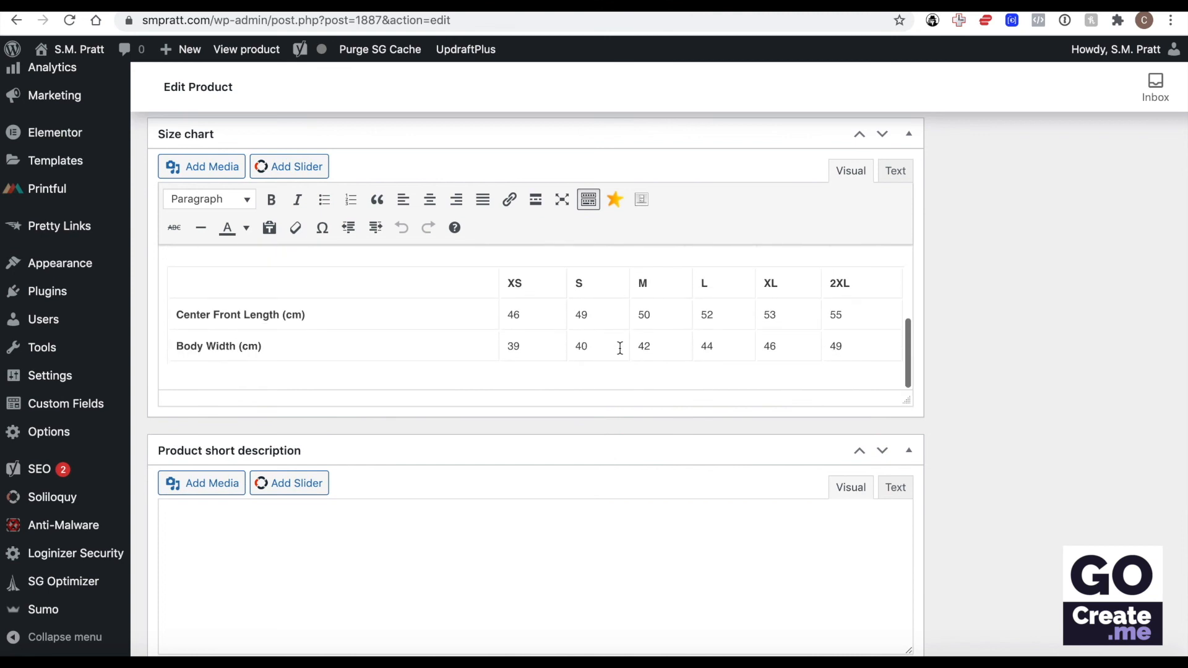
scroll(619, 347, up, 3)
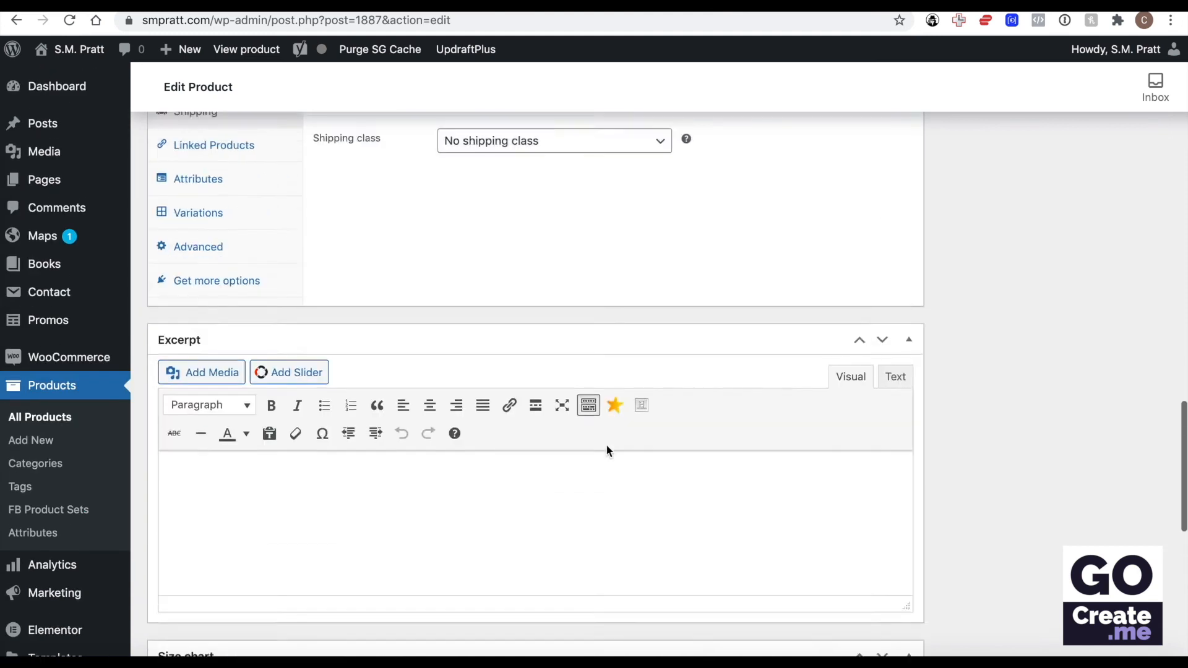
scroll(606, 445, up, 10)
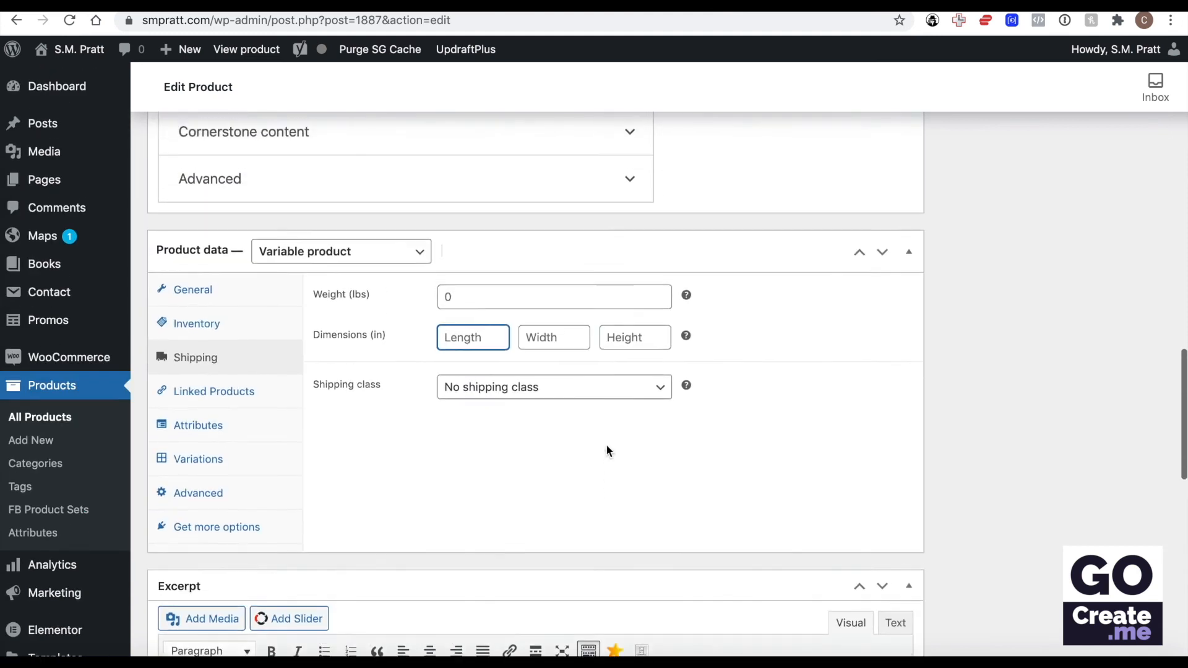
Review the product's Yoast SEO social settings, including the Facebook image, title and description fields.
scroll(608, 452, up, 8)
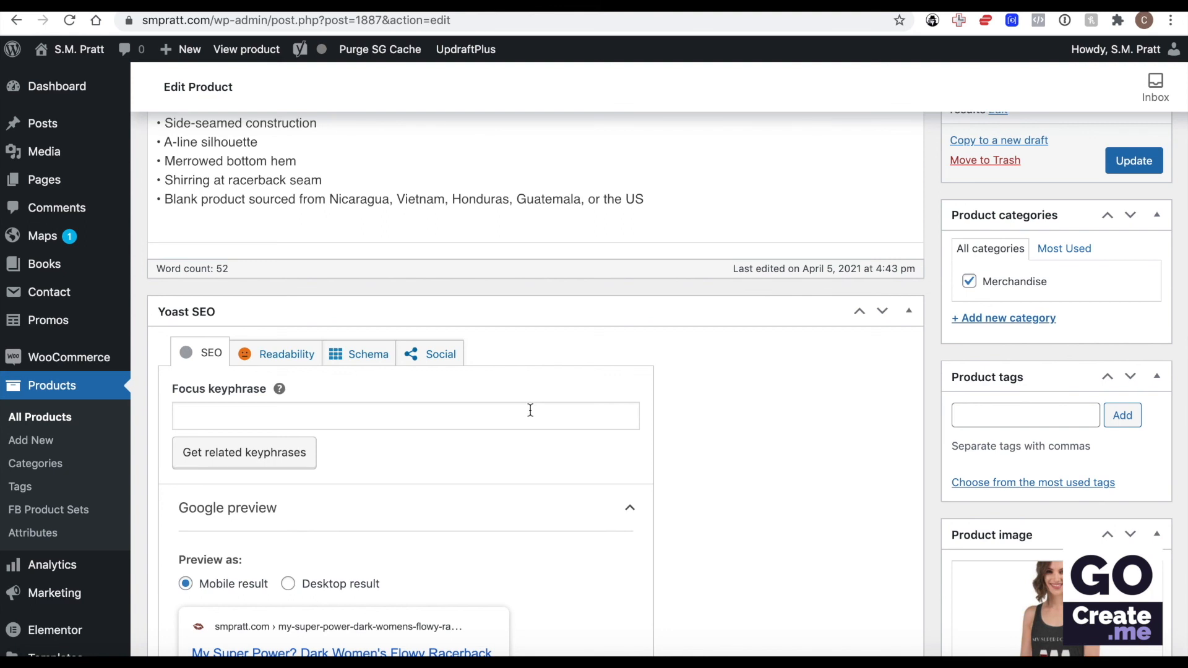
click(442, 355)
scroll(640, 552, down, 3)
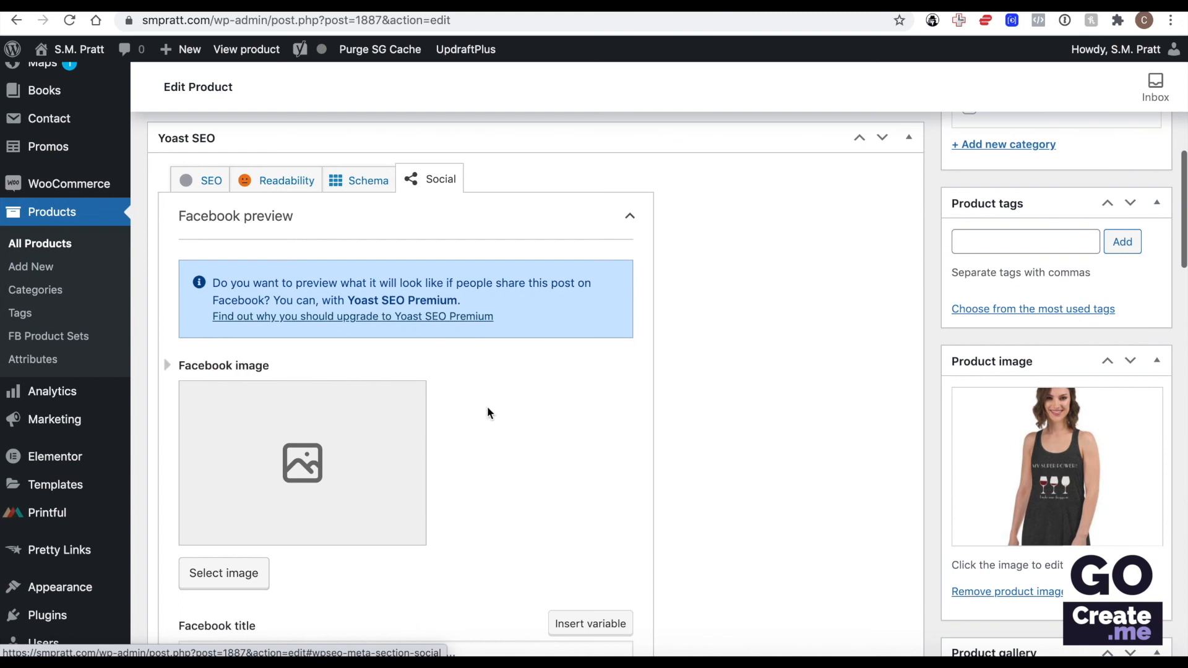
scroll(592, 436, down, 6)
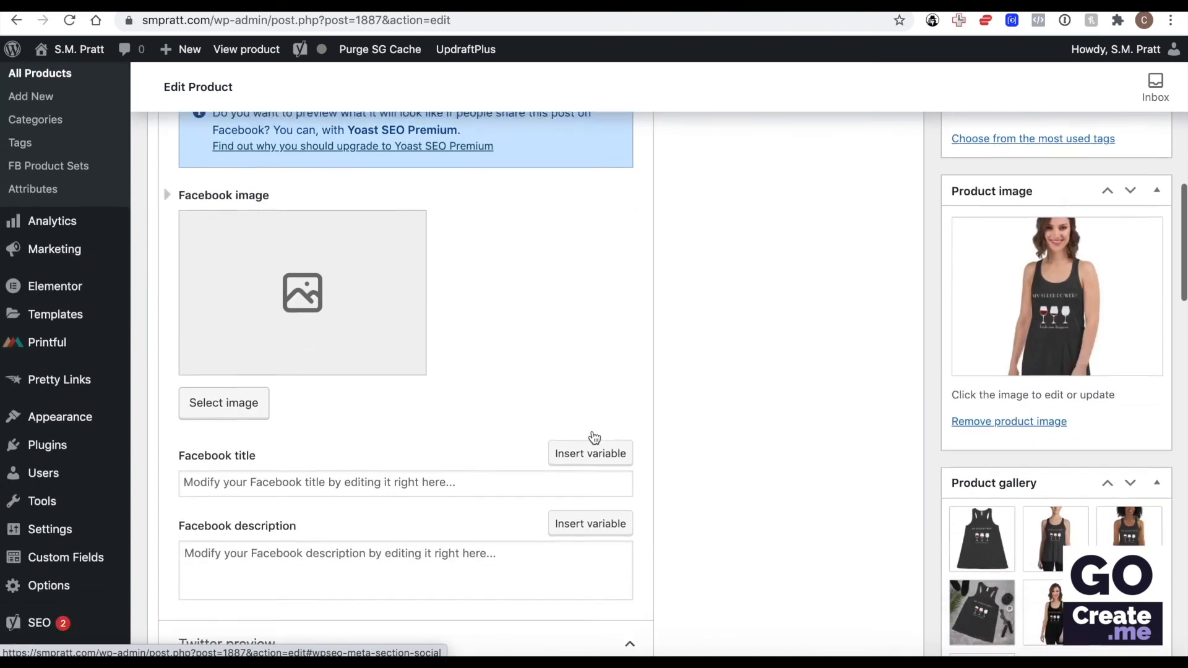
scroll(523, 554, up, 2)
scroll(521, 556, up, 7)
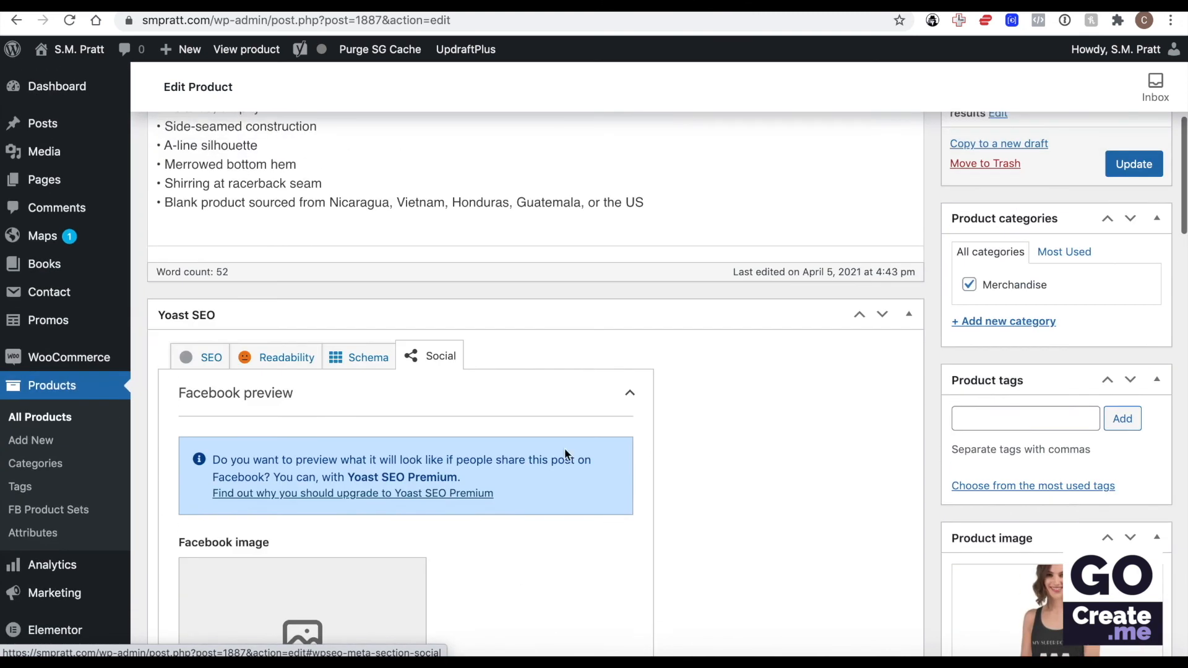